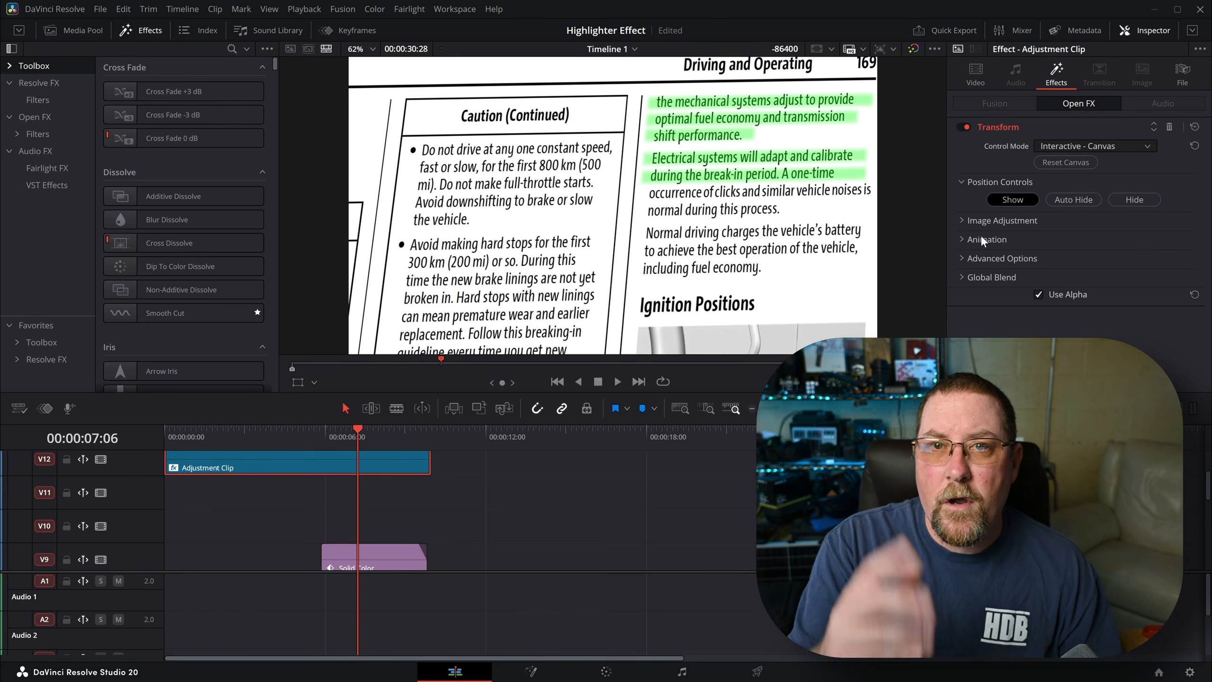
# Move the playhead to the start of the Screenshot 2026-07-12 131632.jpg clip on V1 and select that clip
pyautogui.scroll(-5, 382, 453)
pyautogui.hscroll(5, 383, 453)
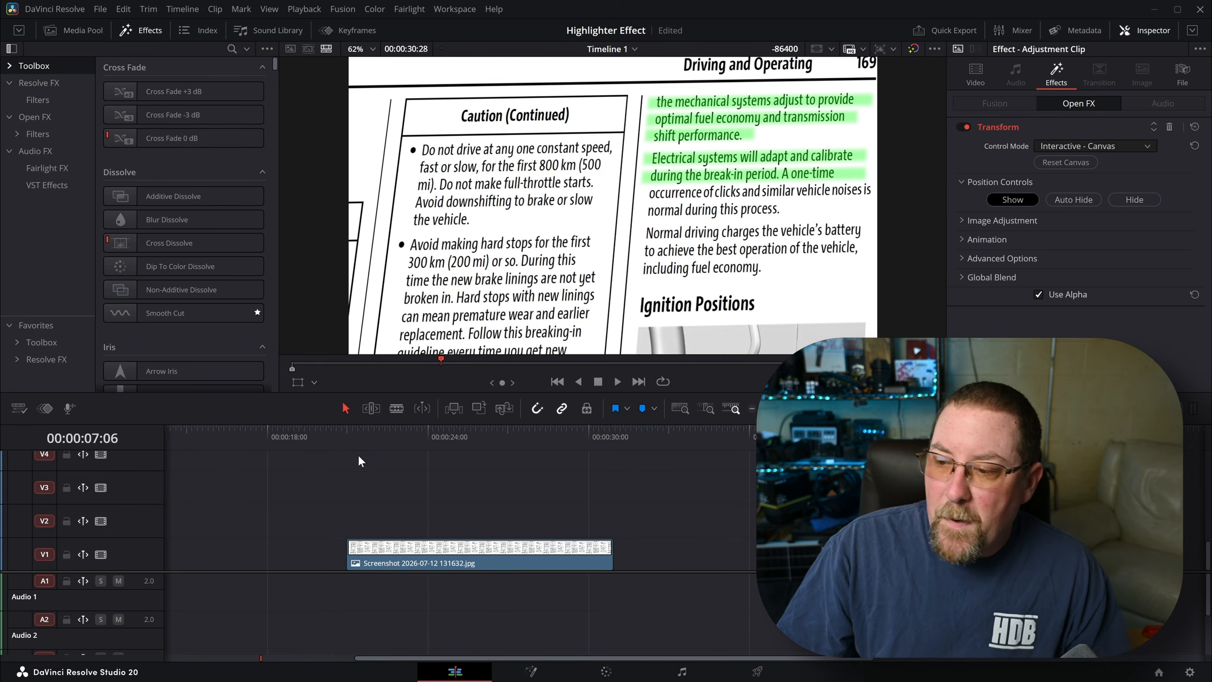
pyautogui.click(348, 439)
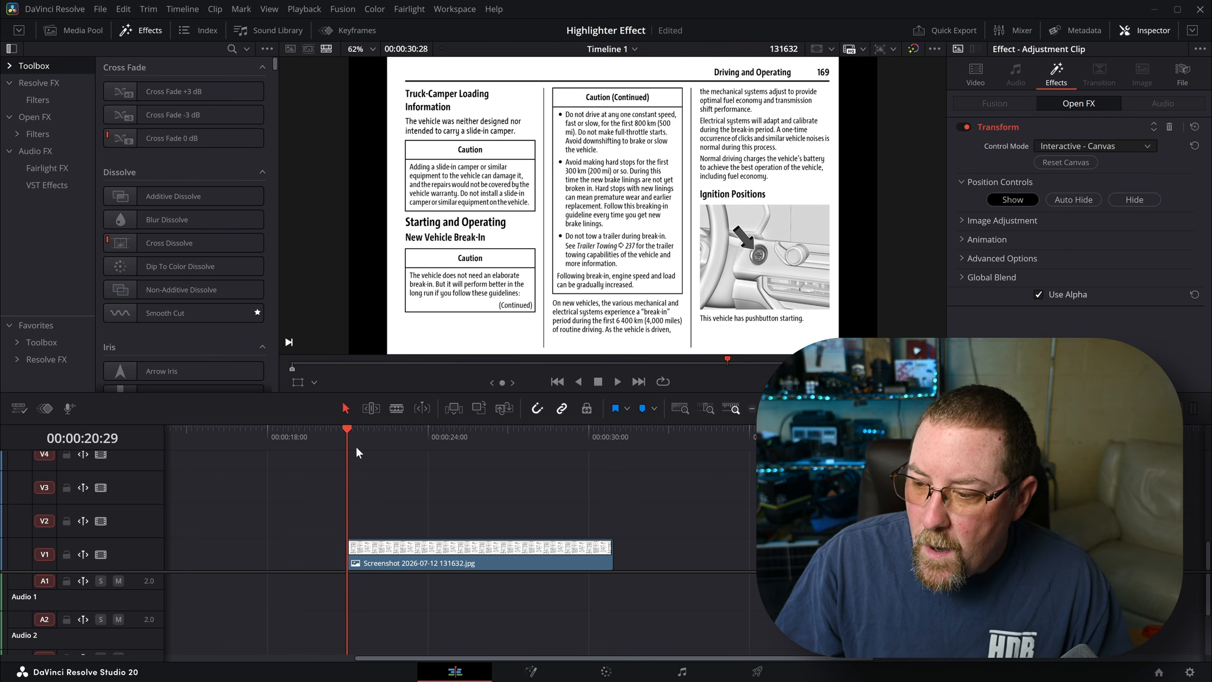
pyautogui.click(413, 552)
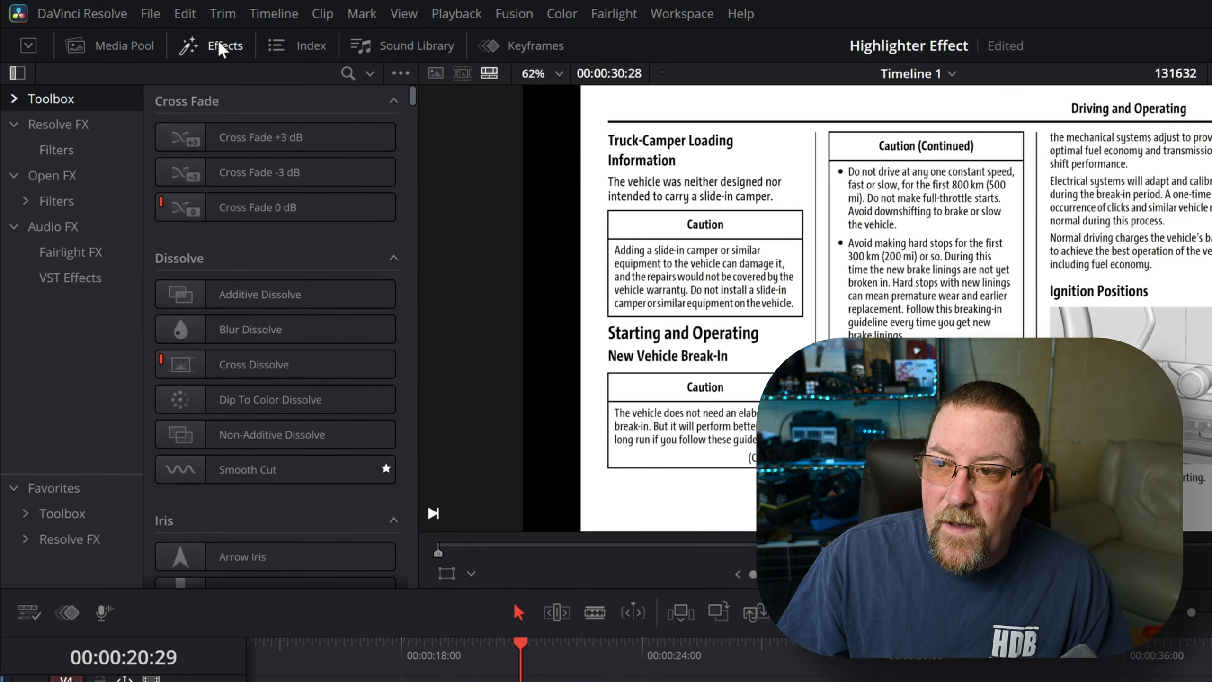
# Add a Solid Color generator on V2 above the screenshot clip, starting at 00:00:20:29
pyautogui.click(145, 28)
pyautogui.click(219, 41)
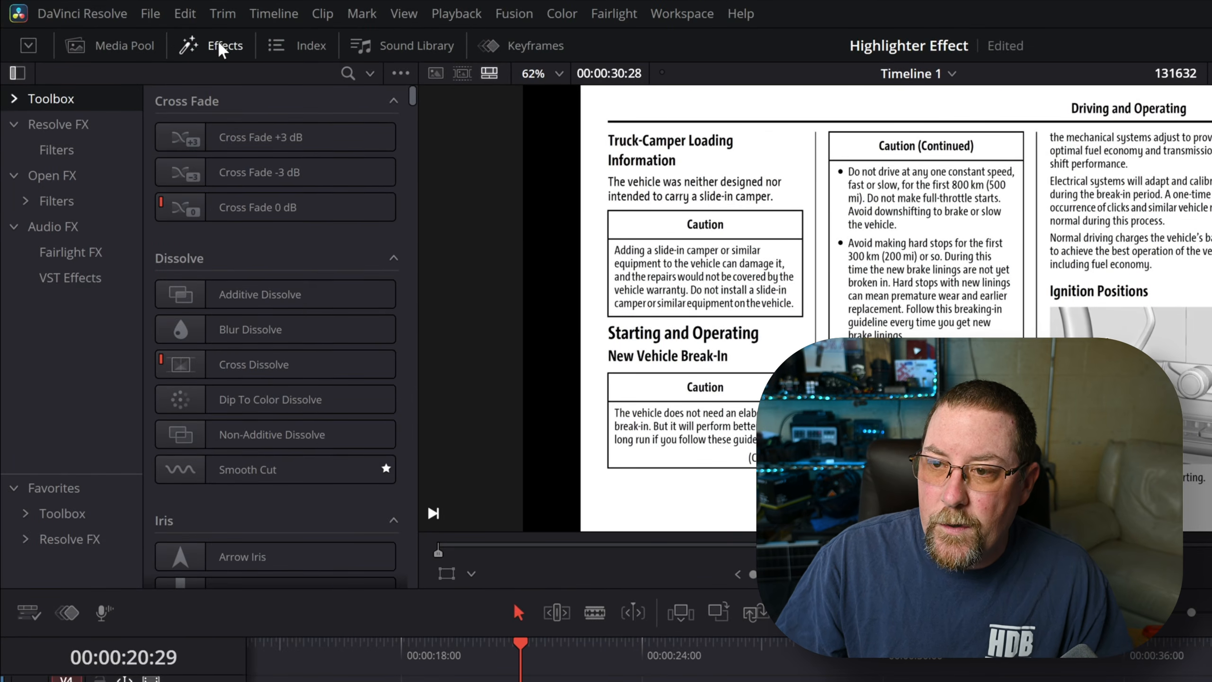
pyautogui.click(16, 101)
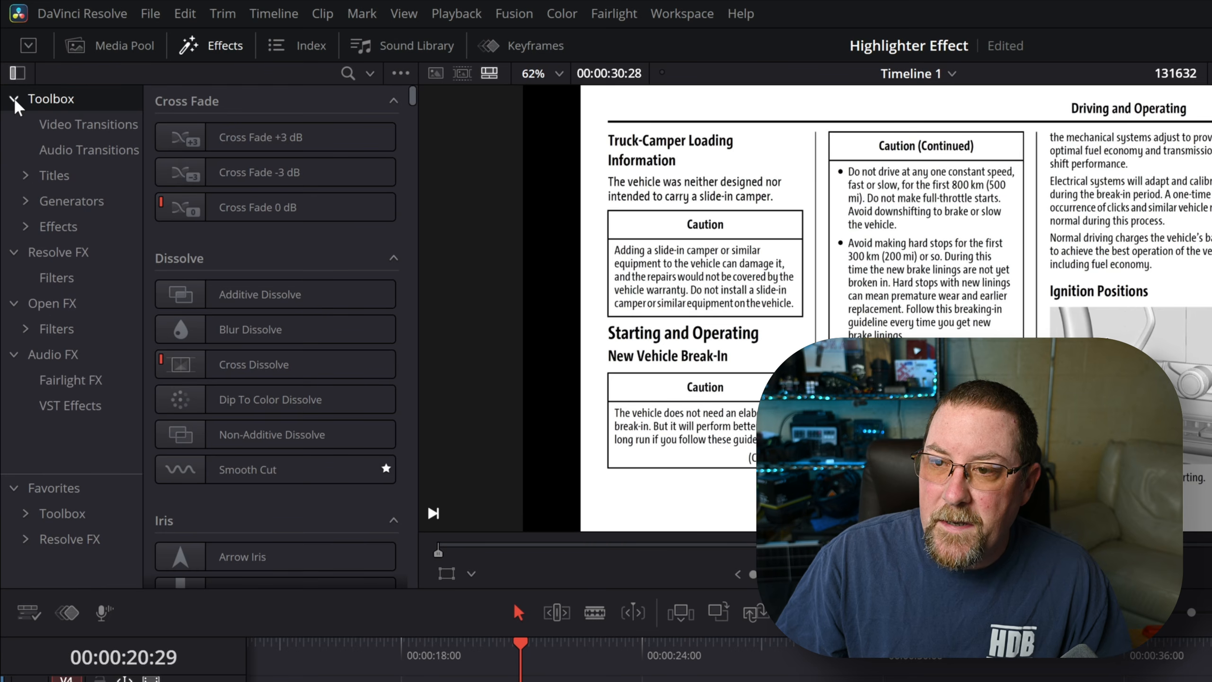
pyautogui.click(60, 204)
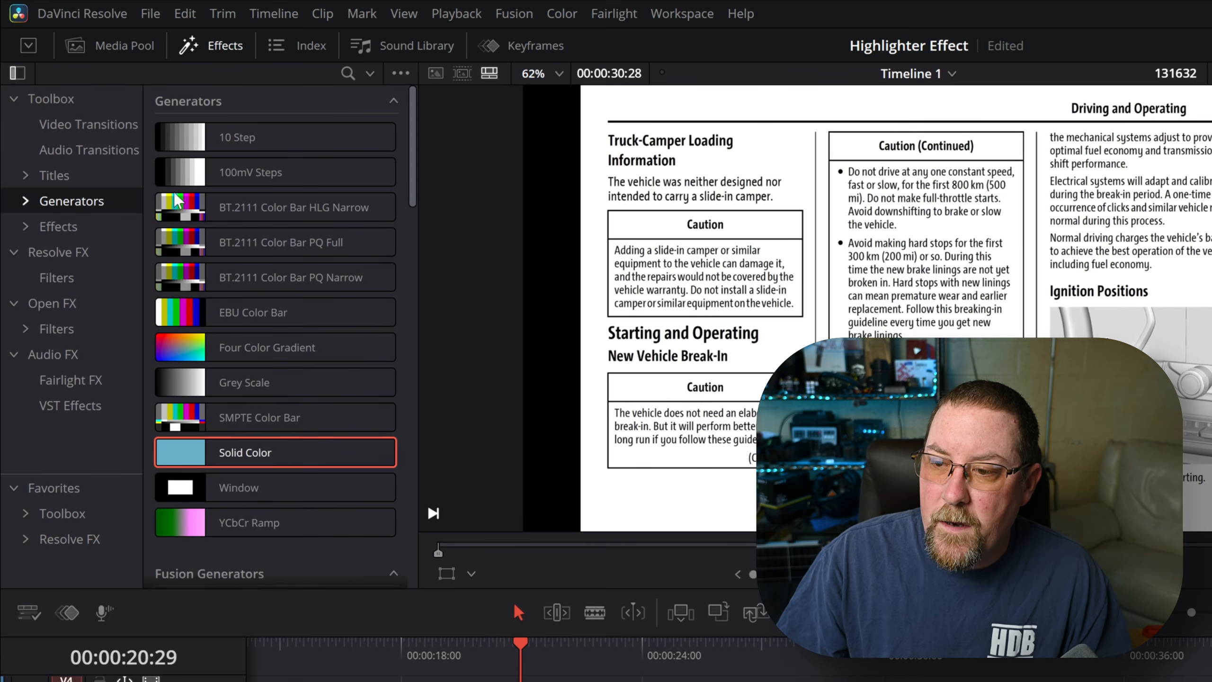
pyautogui.moveTo(255, 460); pyautogui.dragTo(521, 681)
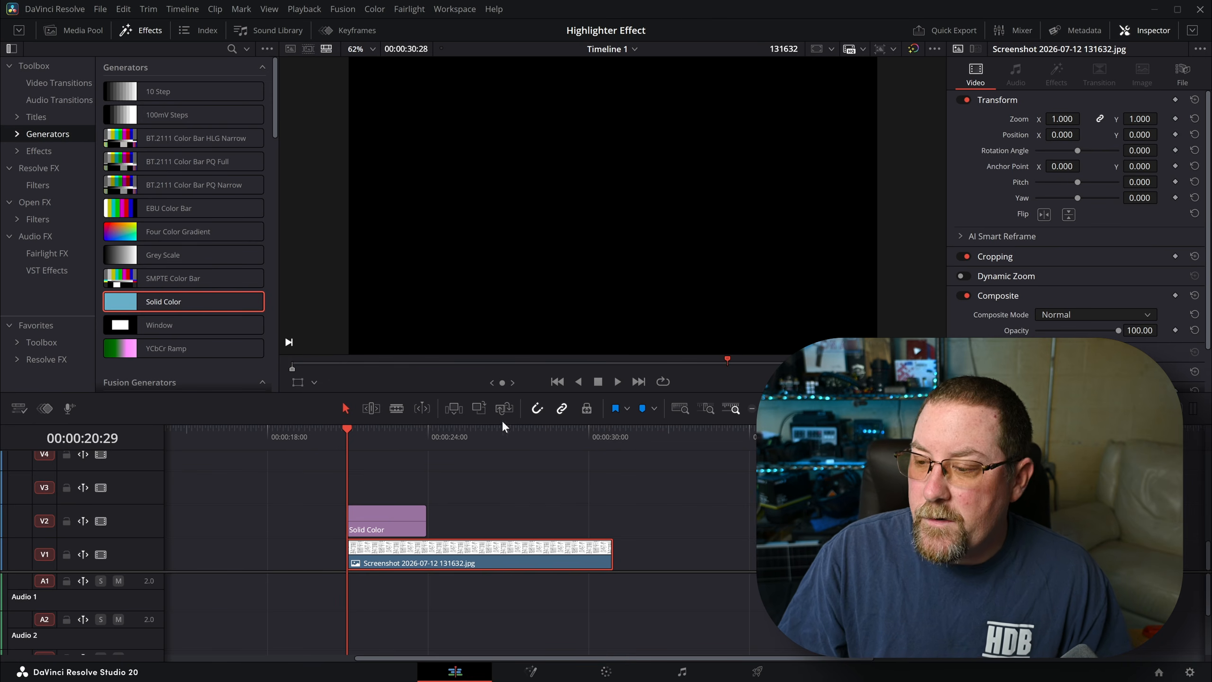
# Lower the opacity of the Solid Color clip to 35
pyautogui.click(391, 514)
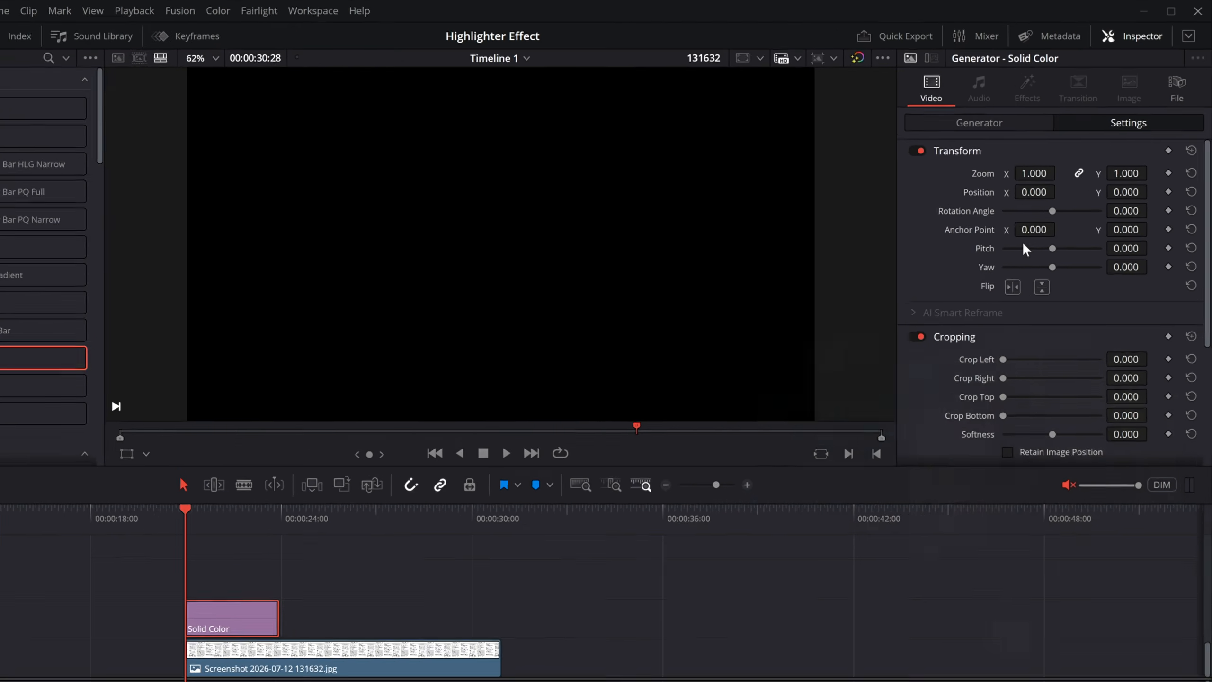
pyautogui.scroll(-4, 1052, 210)
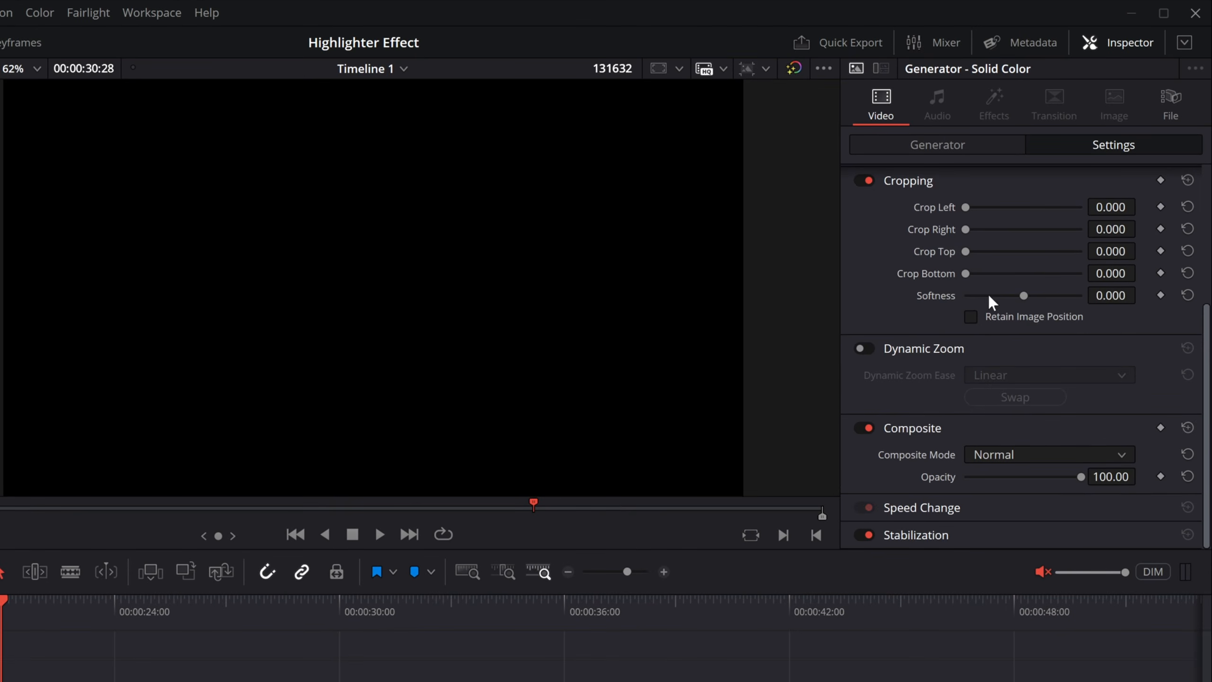
pyautogui.click(984, 432)
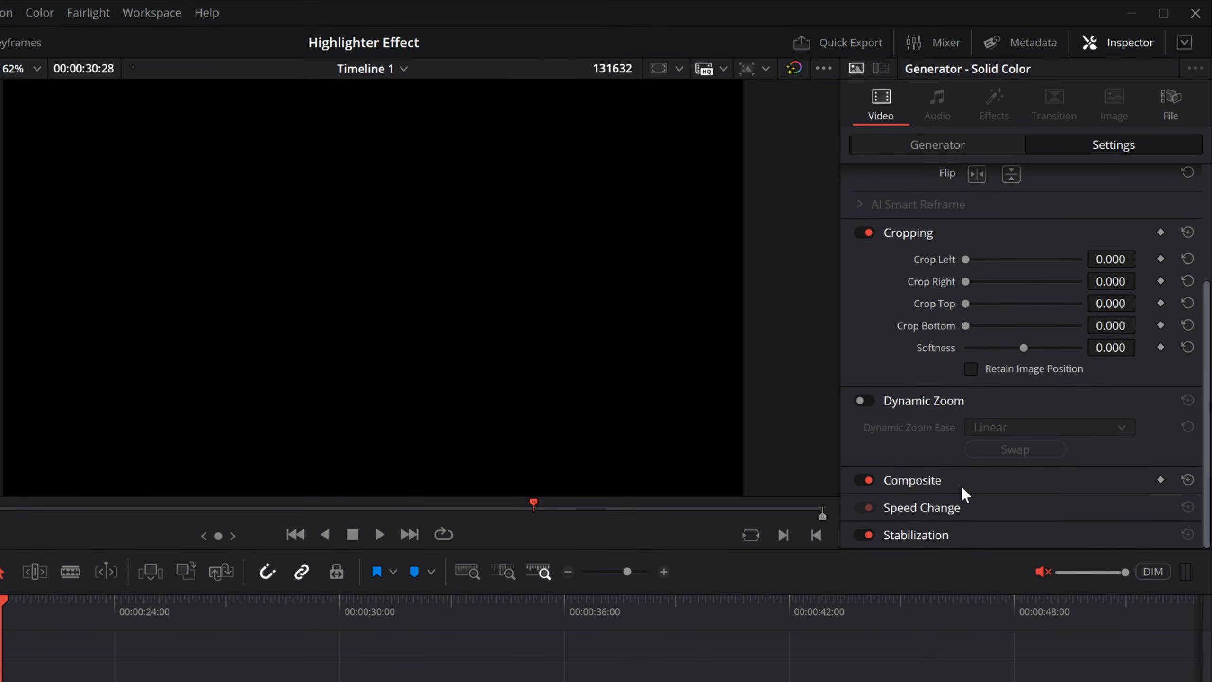
pyautogui.click(980, 479)
pyautogui.scroll(-2, 1000, 489)
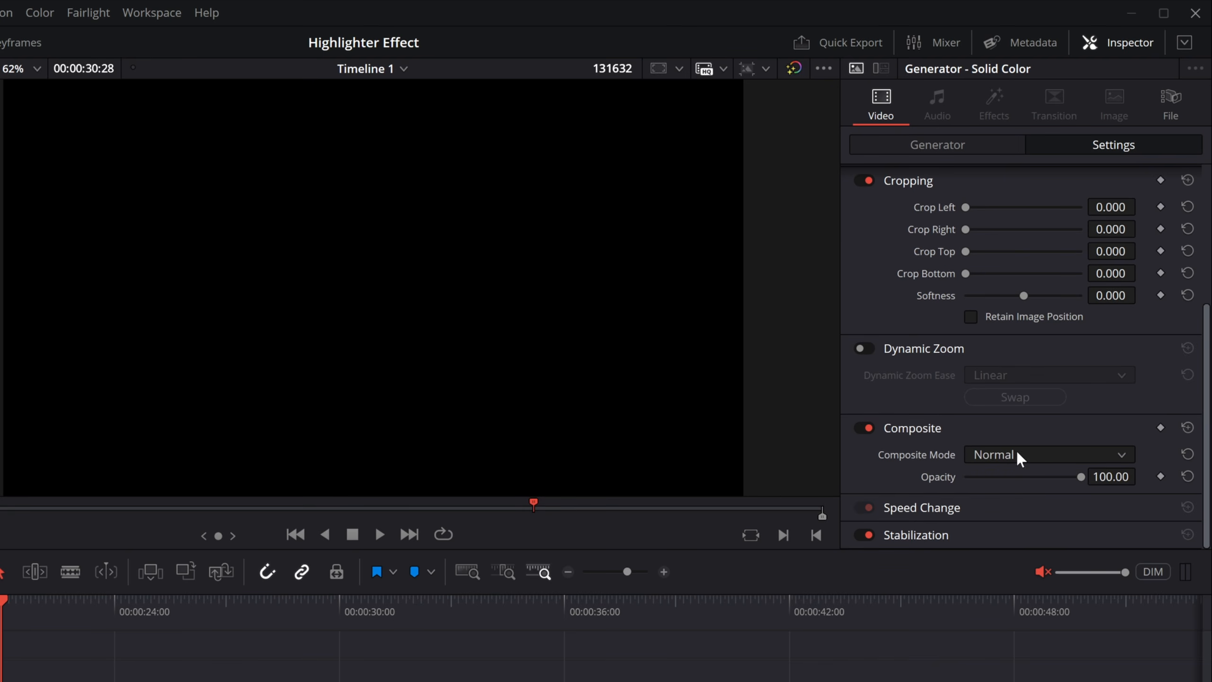
pyautogui.moveTo(1082, 476); pyautogui.dragTo(1004, 476)
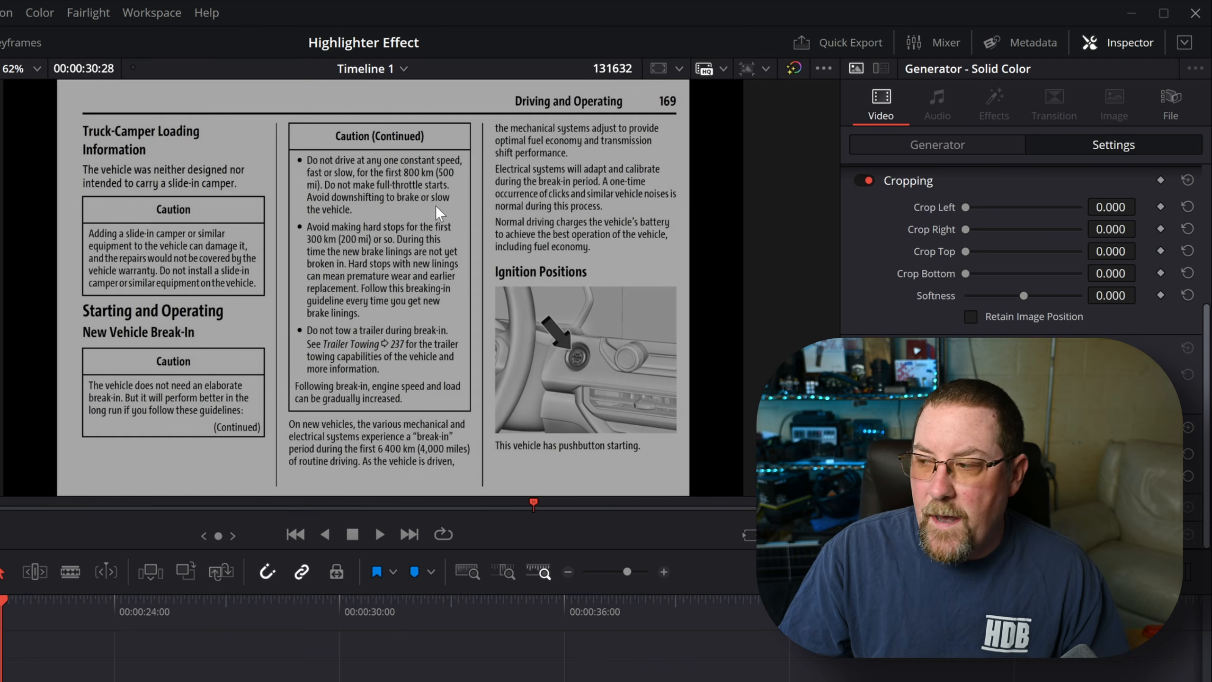
# Change the Solid Color generator's color to the light blue #00aaff
pyautogui.click(930, 143)
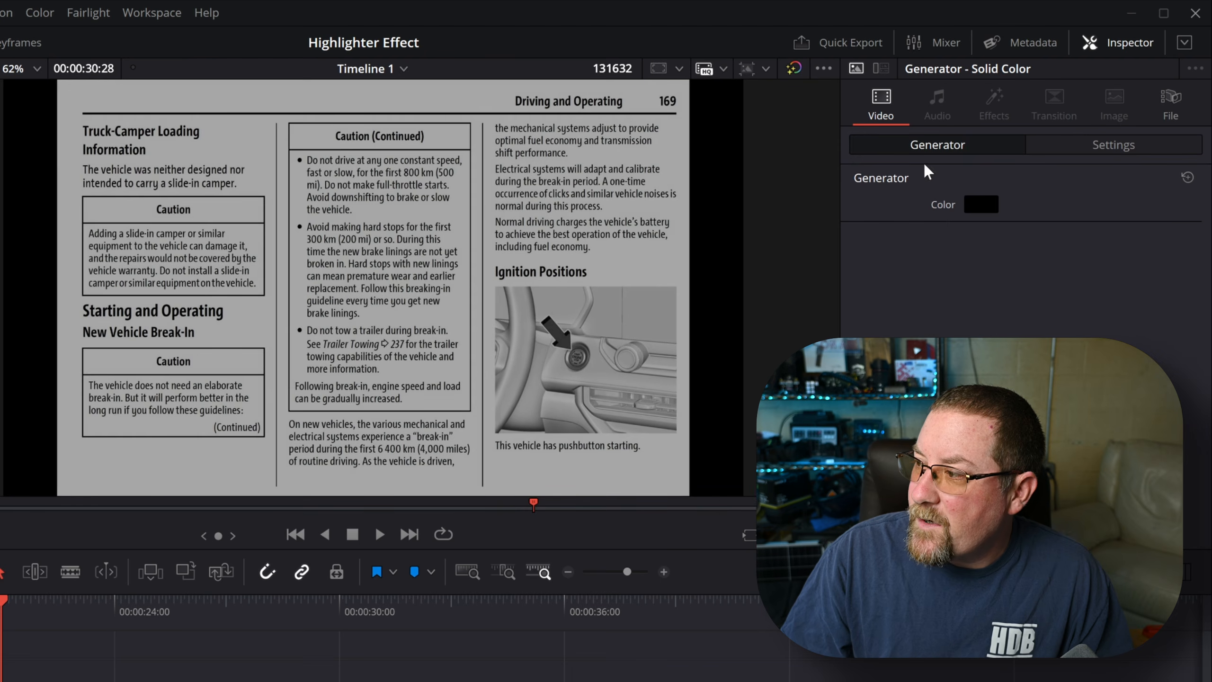
pyautogui.click(978, 204)
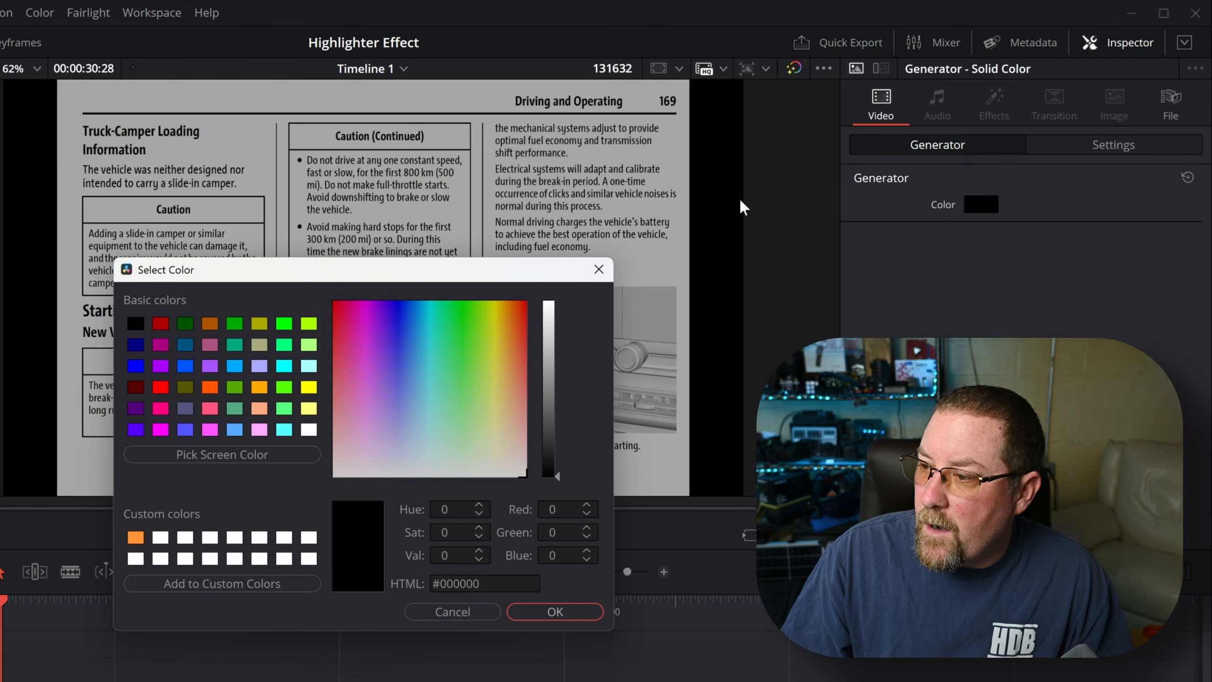
pyautogui.click(284, 323)
pyautogui.click(306, 387)
pyautogui.click(235, 364)
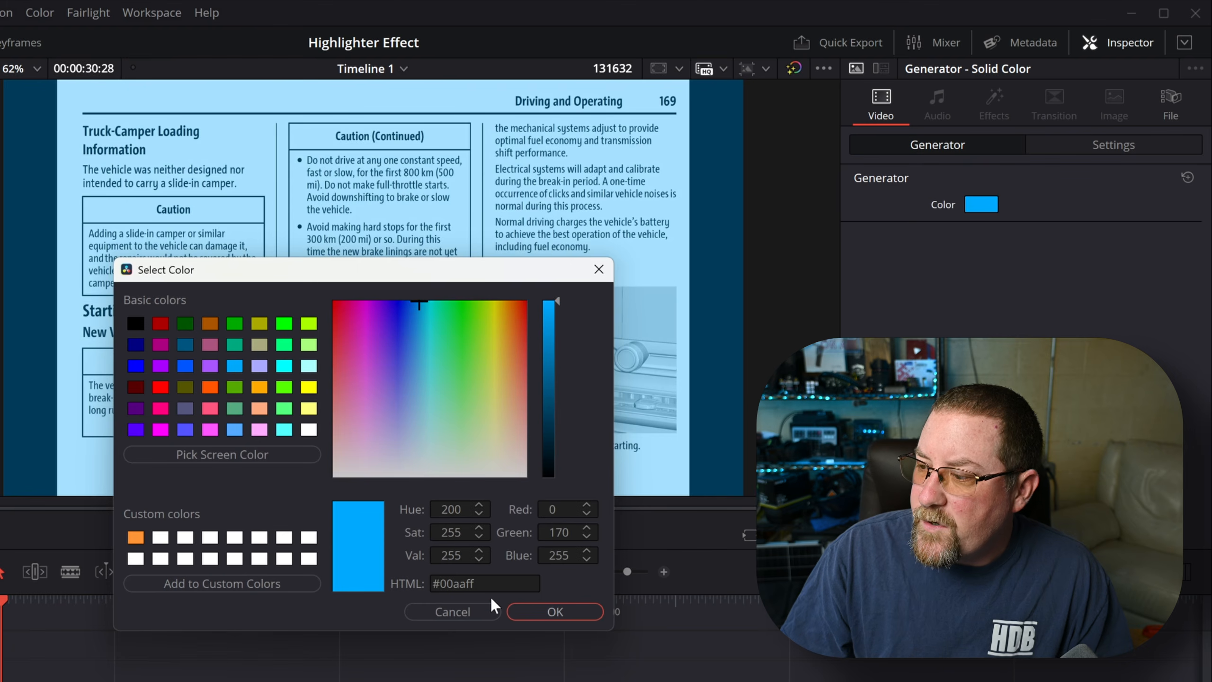
pyautogui.click(545, 611)
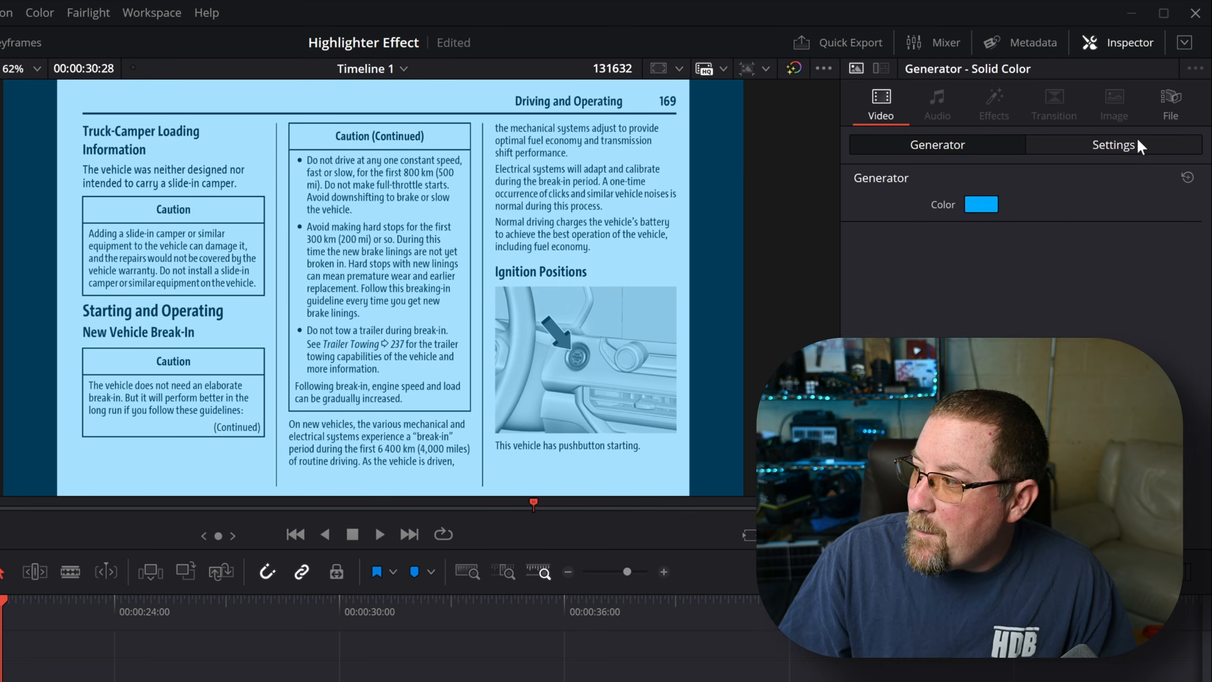
# Crop the solid color to the line "Avoid making hard stops for the first": left 1095, right 1028, top 509, bottom 955
pyautogui.click(1131, 138)
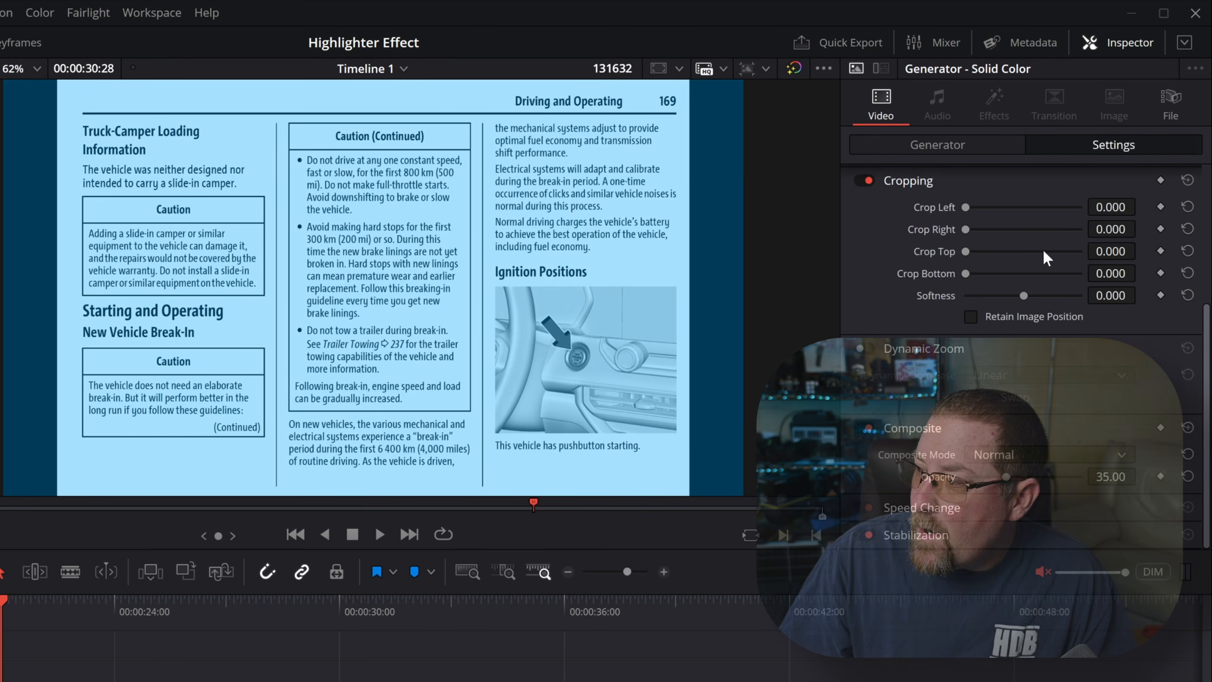
pyautogui.scroll(1, 993, 258)
pyautogui.click(967, 232)
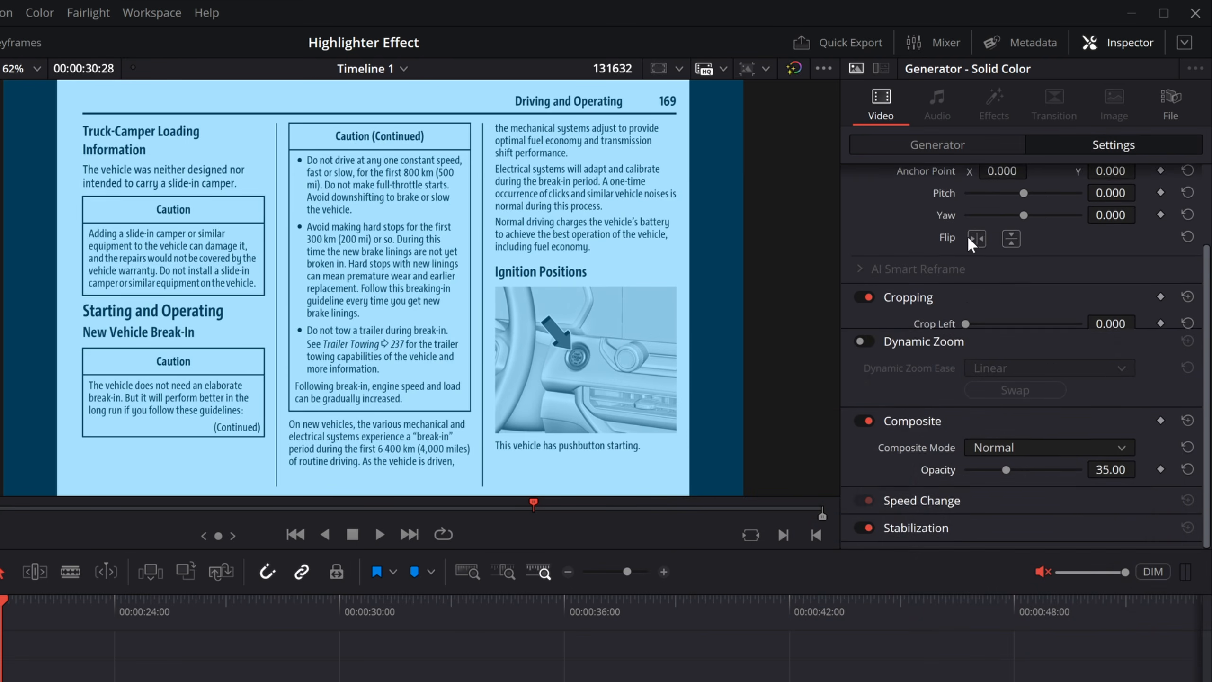
pyautogui.click(961, 325)
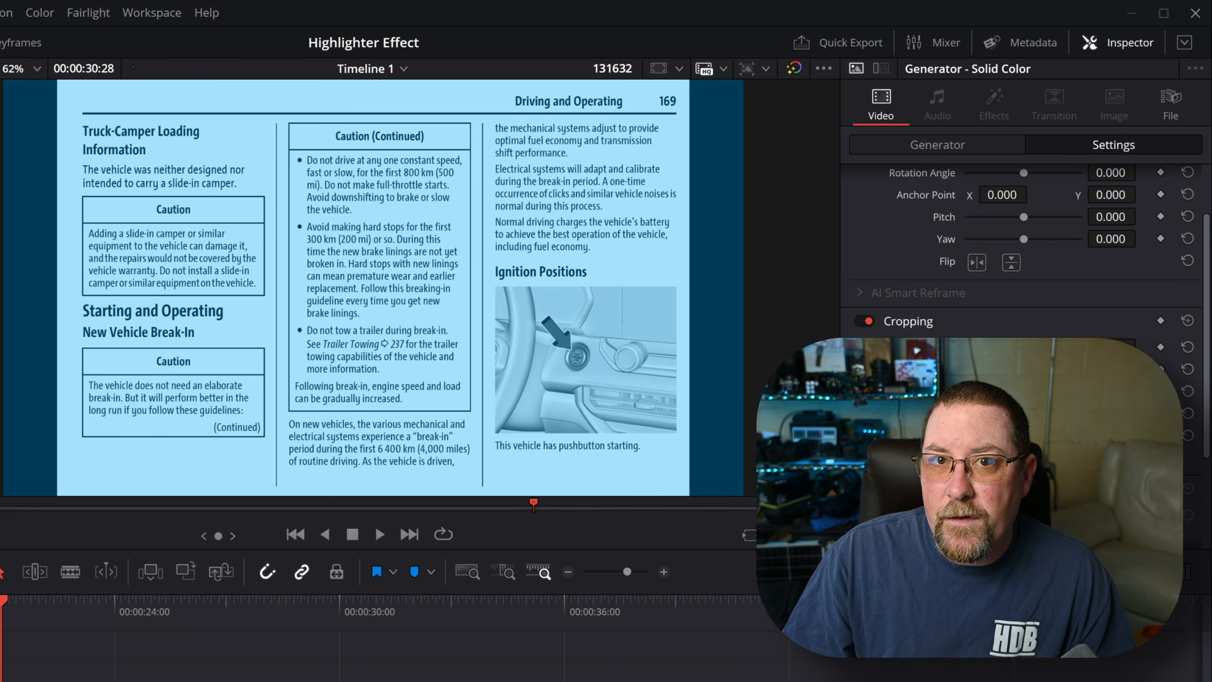
pyautogui.moveTo(1107, 342); pyautogui.dragTo(1142, 412)
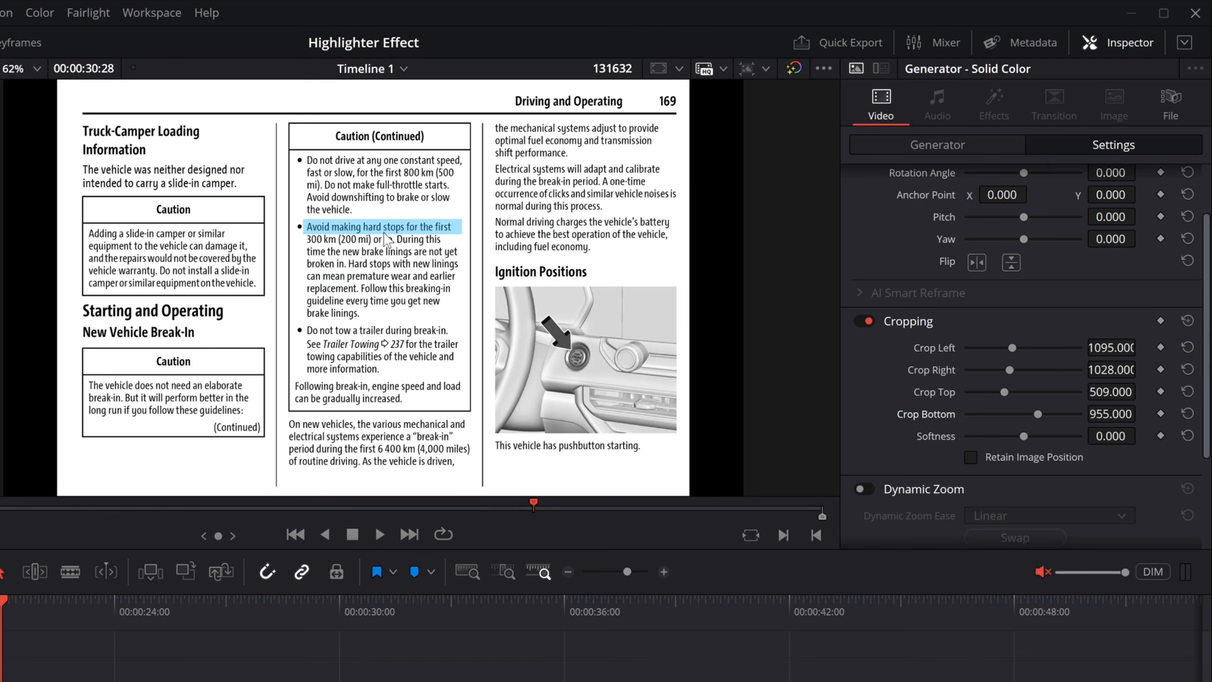
# Soften the edges of the blue highlight by setting the crop softness to -2.2
pyautogui.scroll(5, 386, 237)
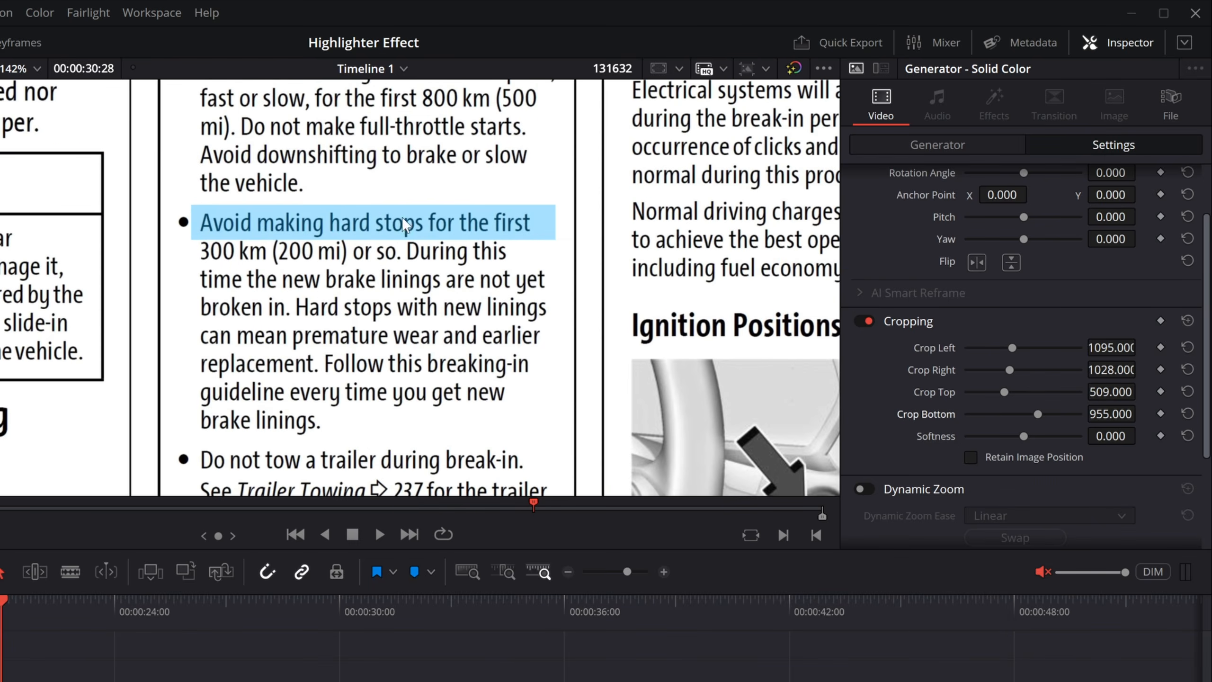
pyautogui.scroll(1, 1026, 311)
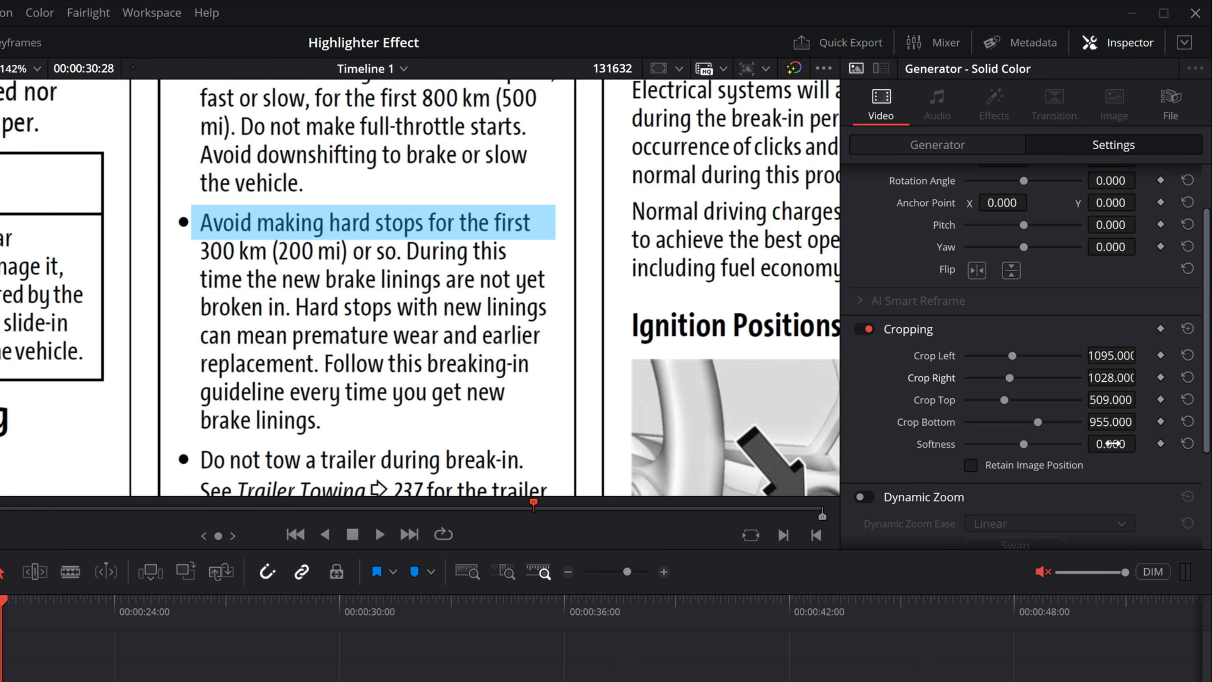
pyautogui.moveTo(1146, 444); pyautogui.dragTo(1141, 443)
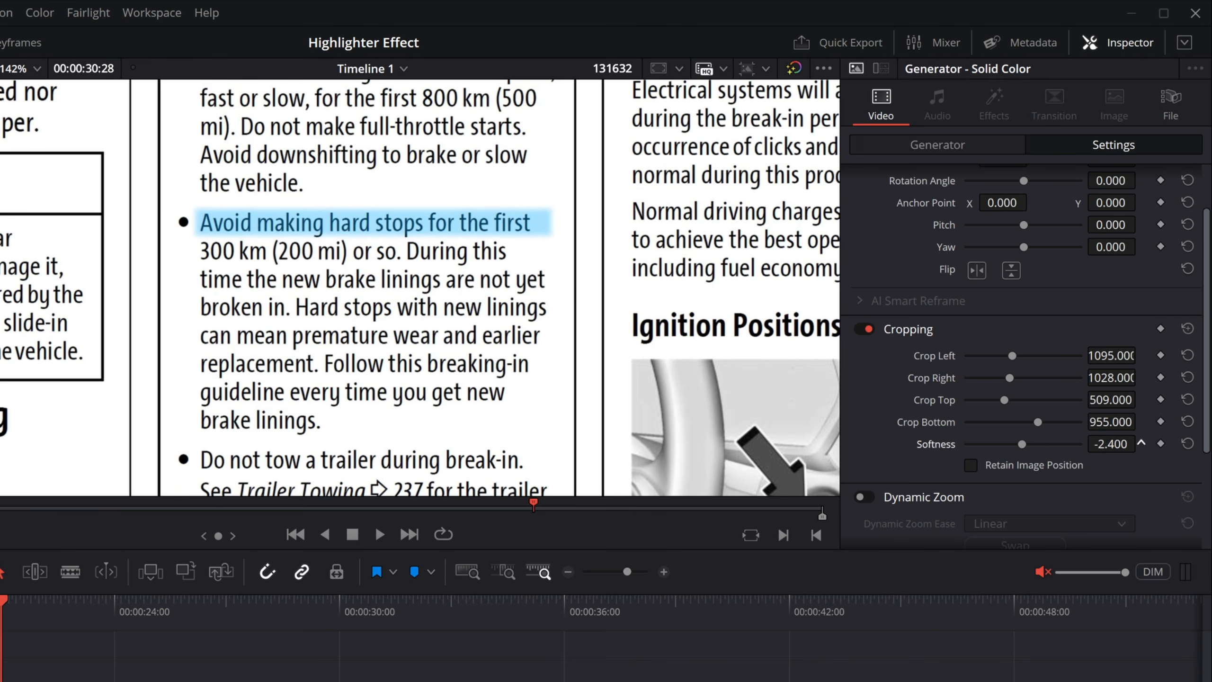
pyautogui.moveTo(1142, 444); pyautogui.dragTo(1141, 443)
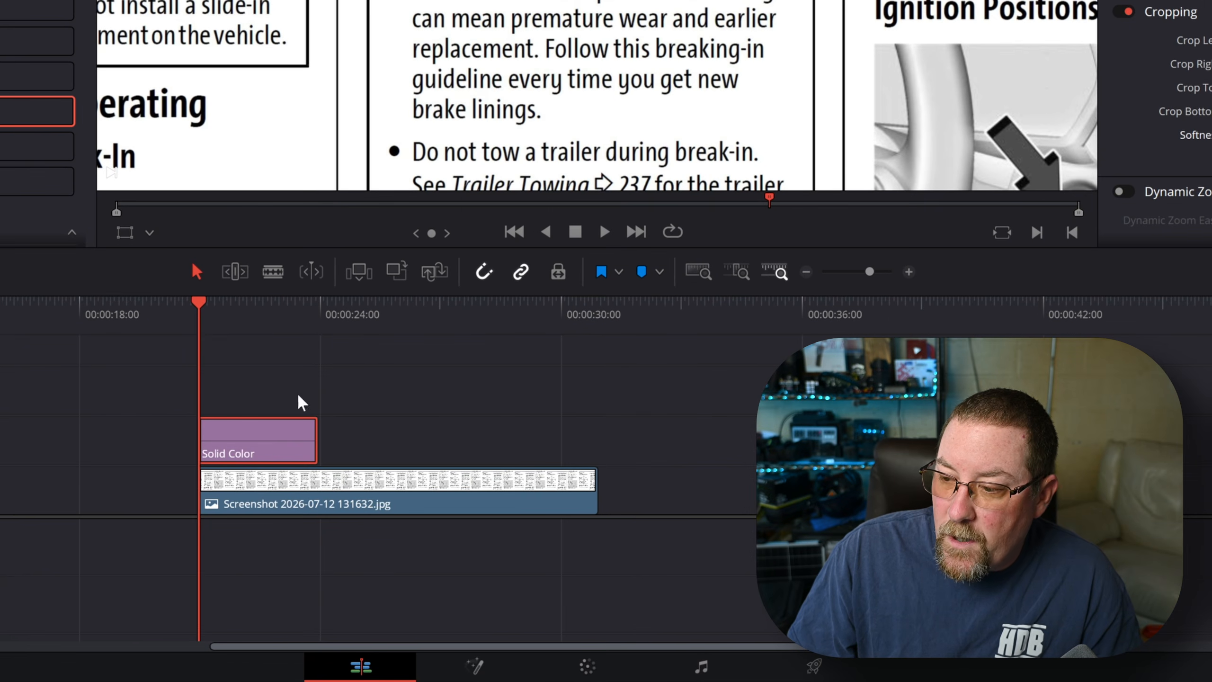
# Move the Solid Color clip along V2 so it starts at 00:00:24:17 over the screenshot clip
pyautogui.click(337, 308)
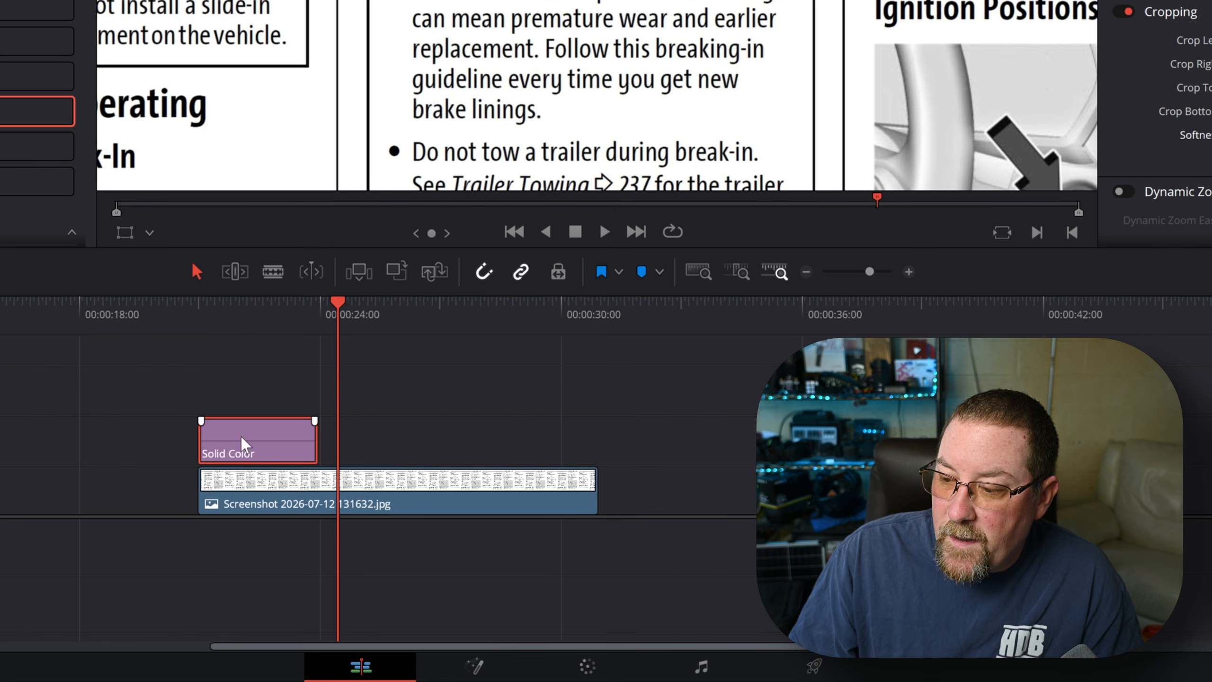
pyautogui.click(469, 316)
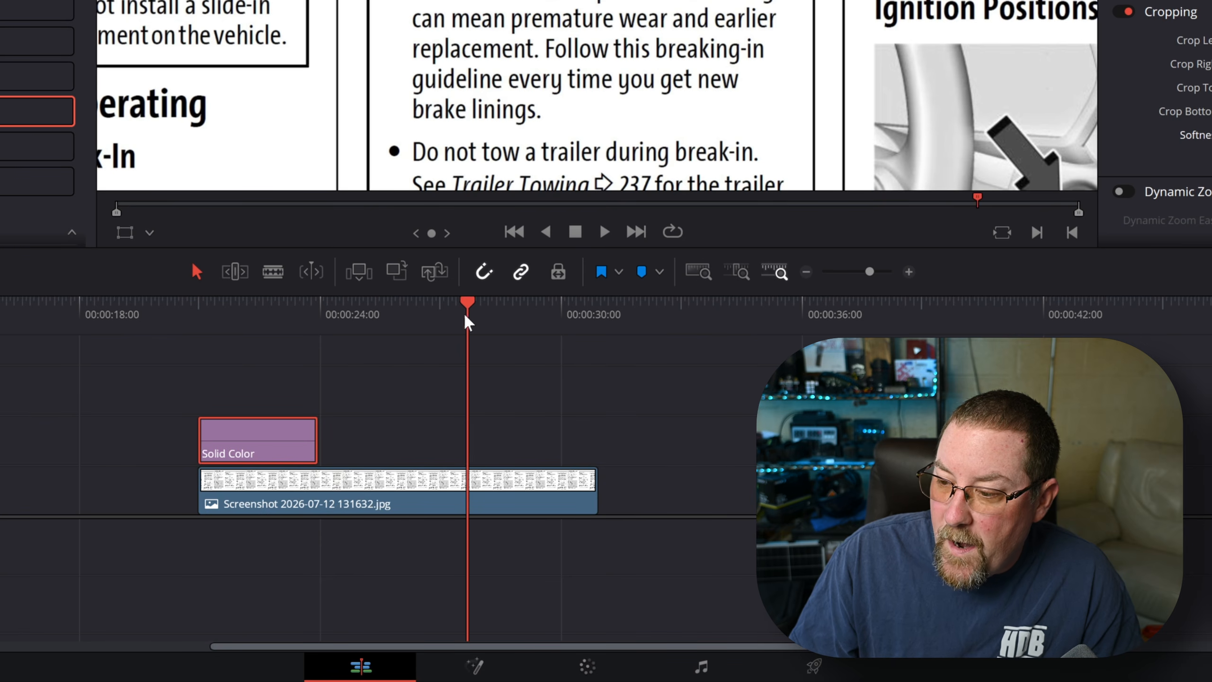
pyautogui.click(344, 318)
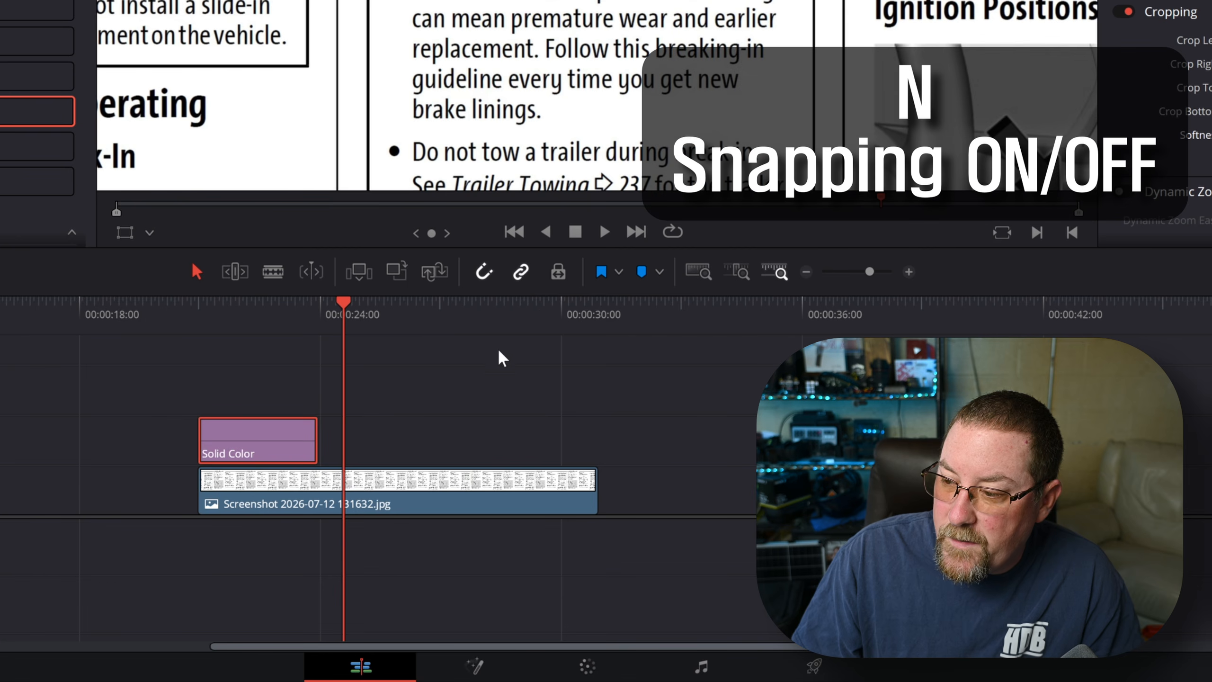
pyautogui.moveTo(240, 449); pyautogui.dragTo(385, 448)
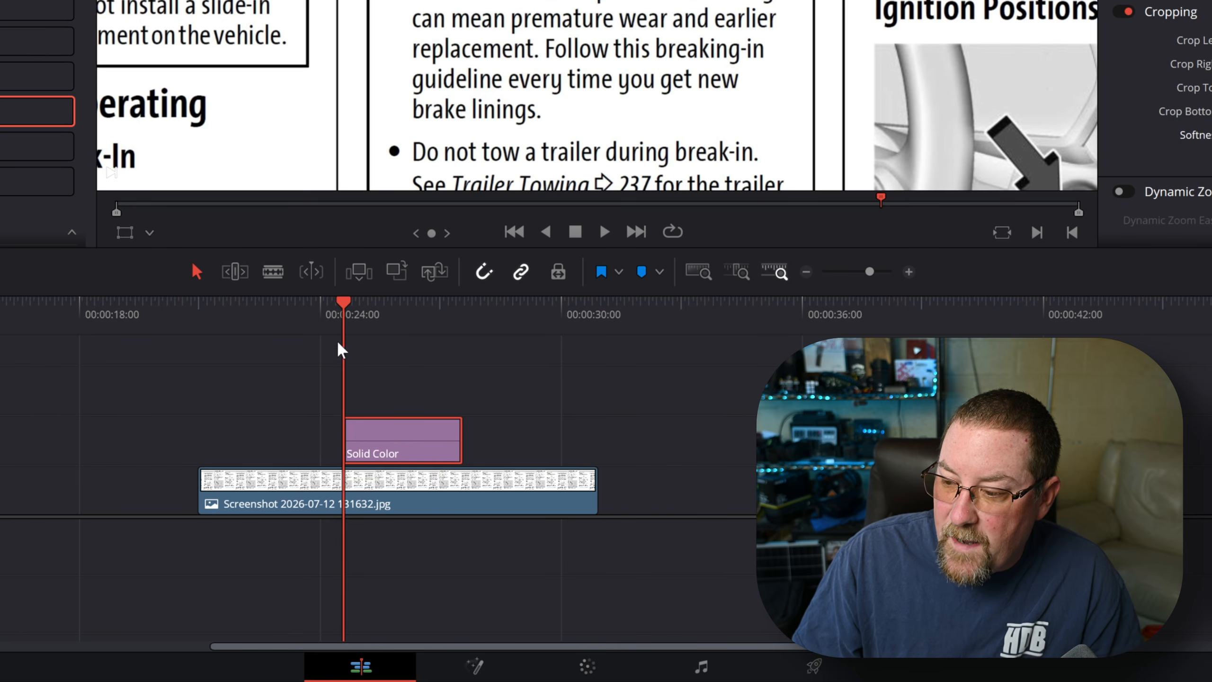
# Keyframe all cropping values of the highlight at 00:00:26:08, and set Crop Right to 1590 at the Solid Color clip's start
pyautogui.click(414, 319)
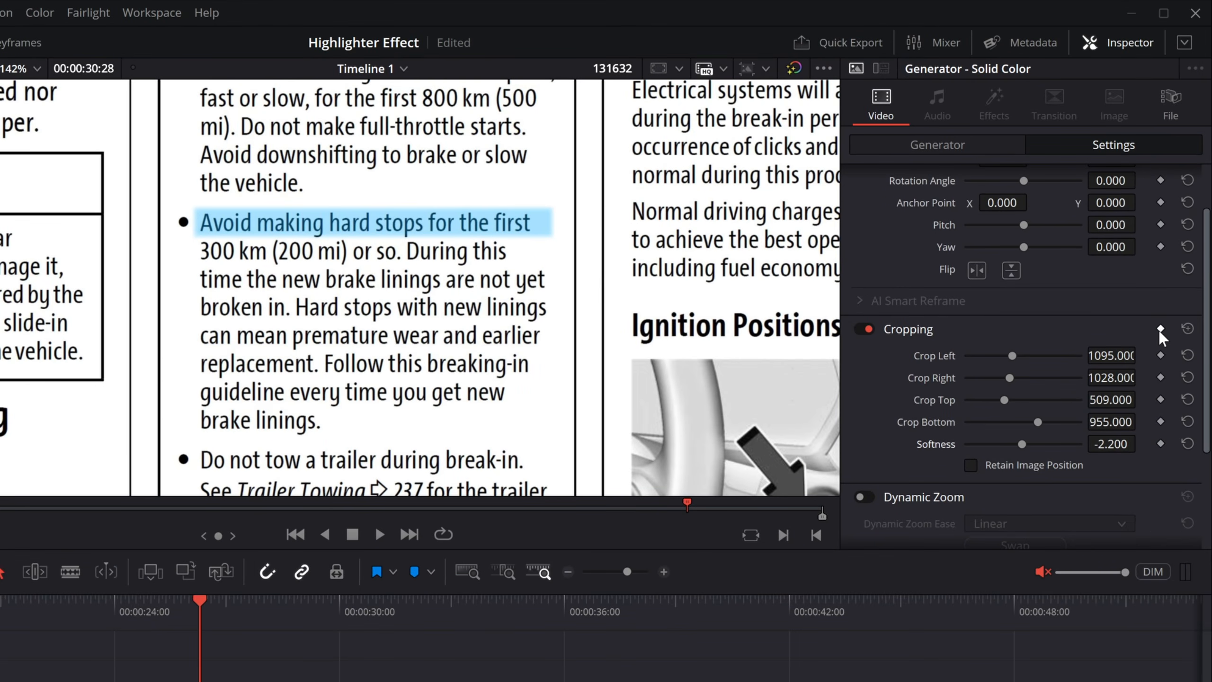
pyautogui.click(1161, 330)
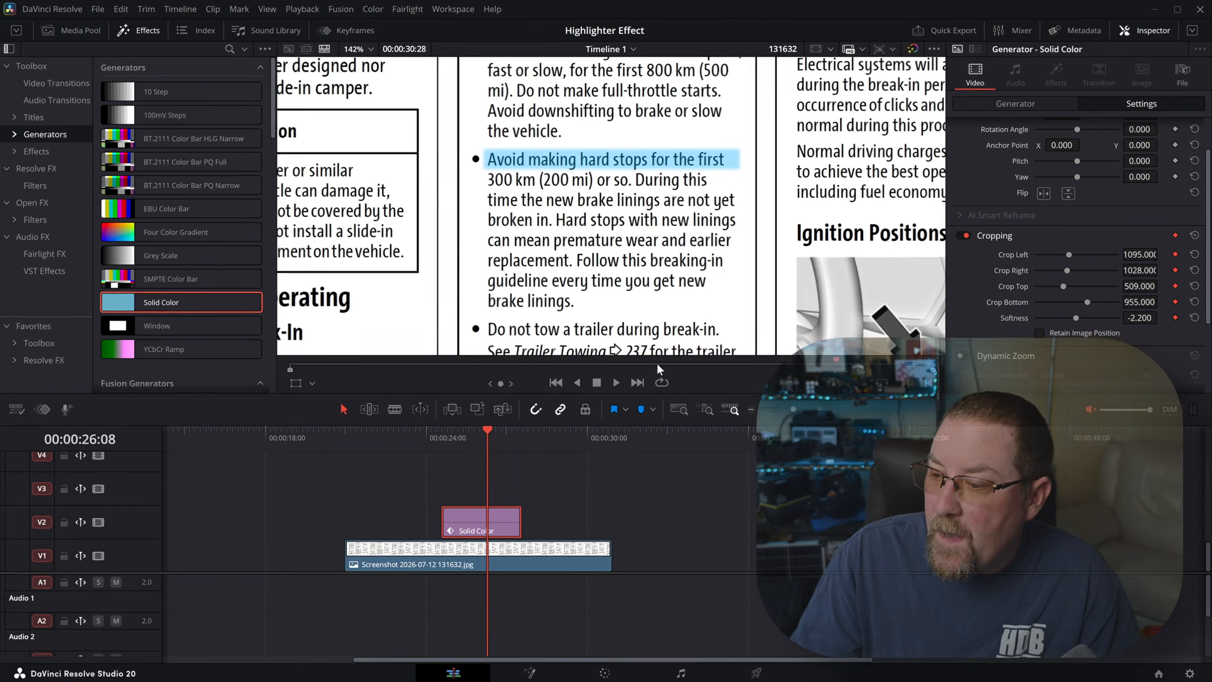
pyautogui.click(443, 434)
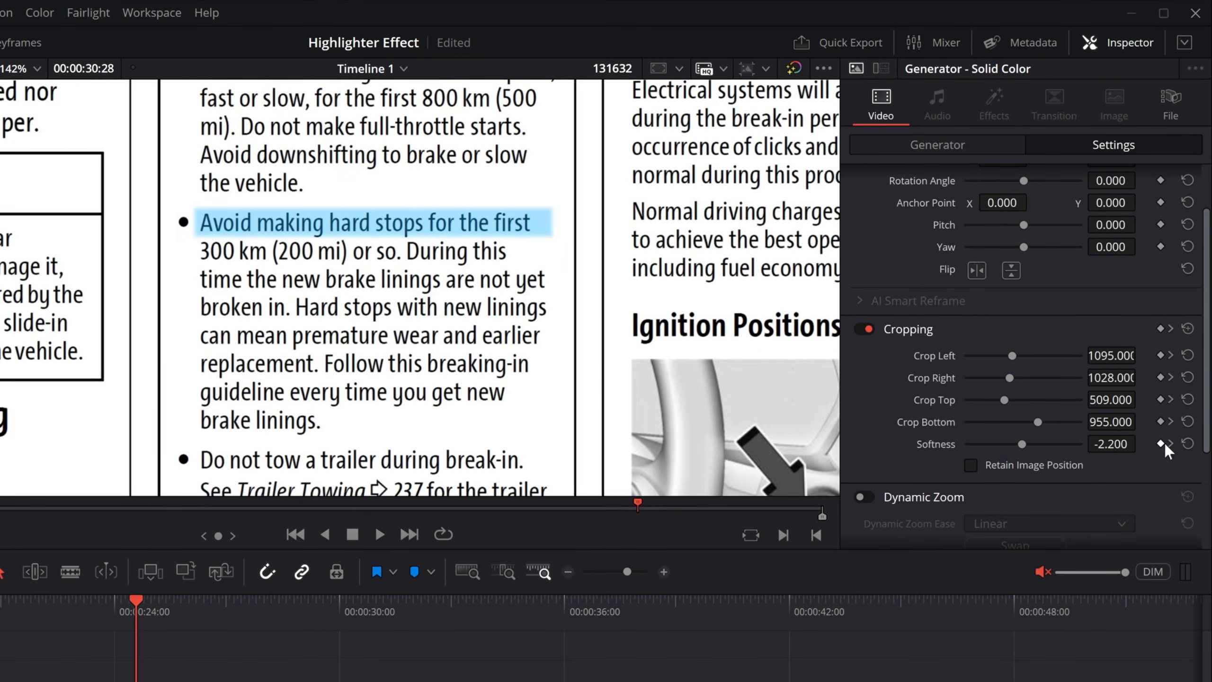
pyautogui.moveTo(1112, 377); pyautogui.dragTo(1142, 377)
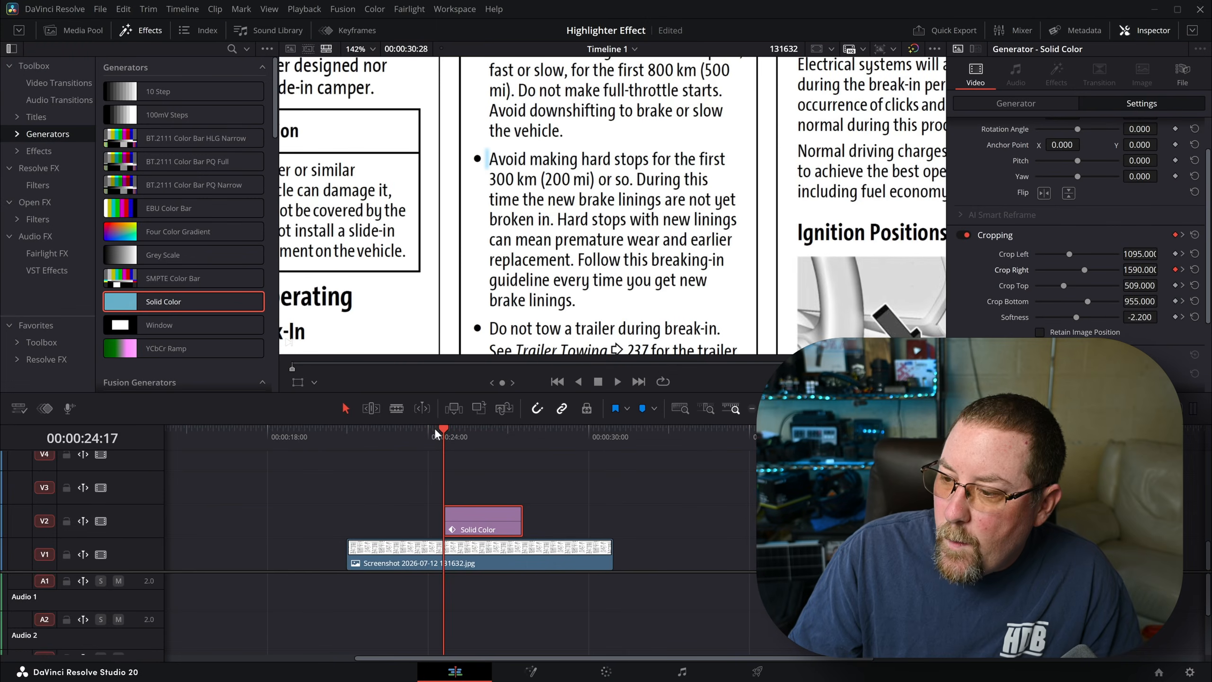
# Play back the highlight animation and extend the Solid Color clip to the end of the screenshot clip
pyautogui.moveTo(433, 429); pyautogui.dragTo(386, 438)
pyautogui.press('space')
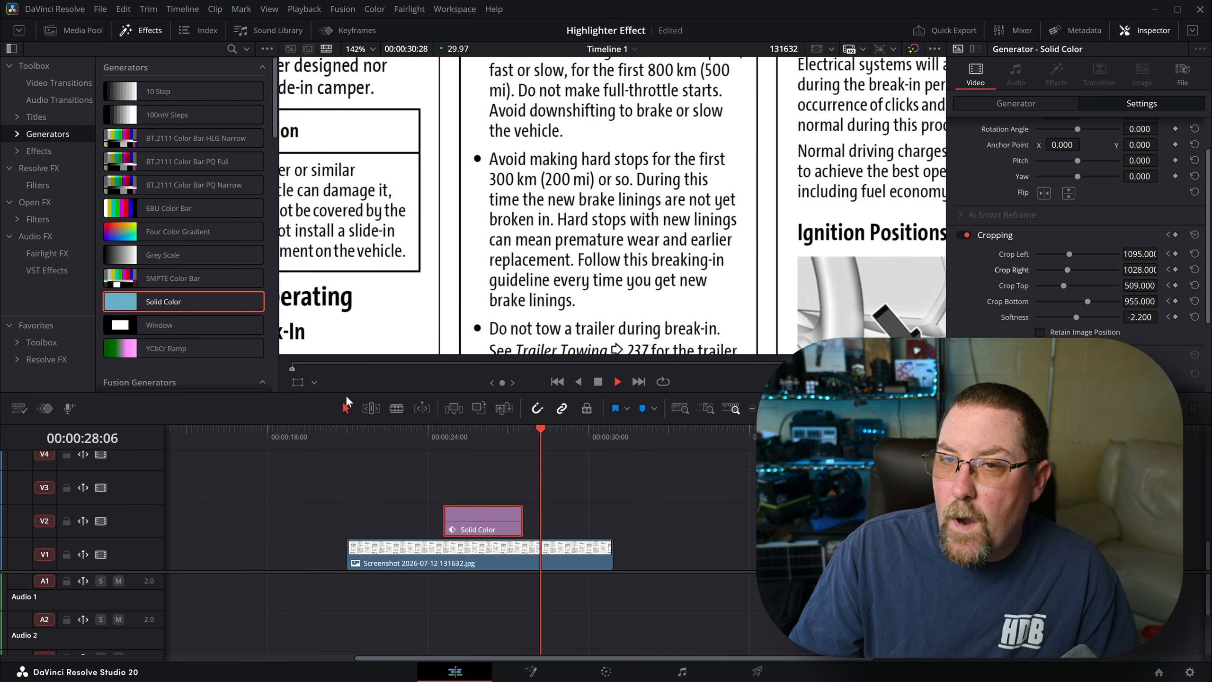
pyautogui.press('space')
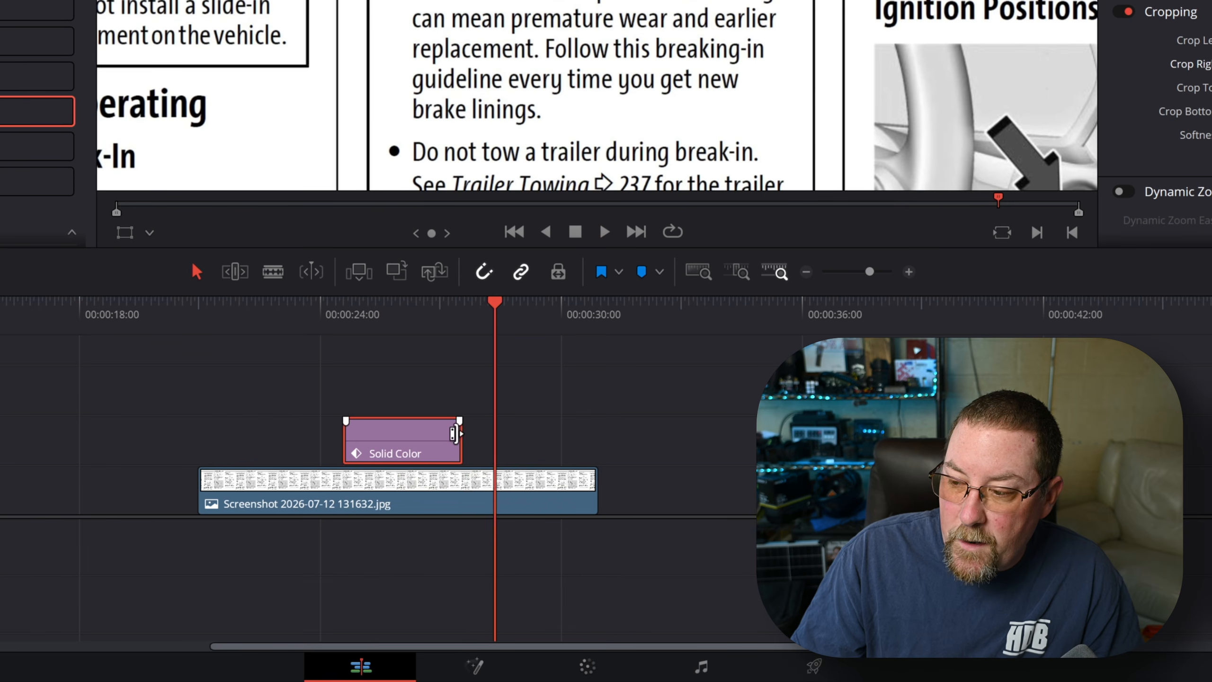
pyautogui.moveTo(454, 433); pyautogui.dragTo(590, 439)
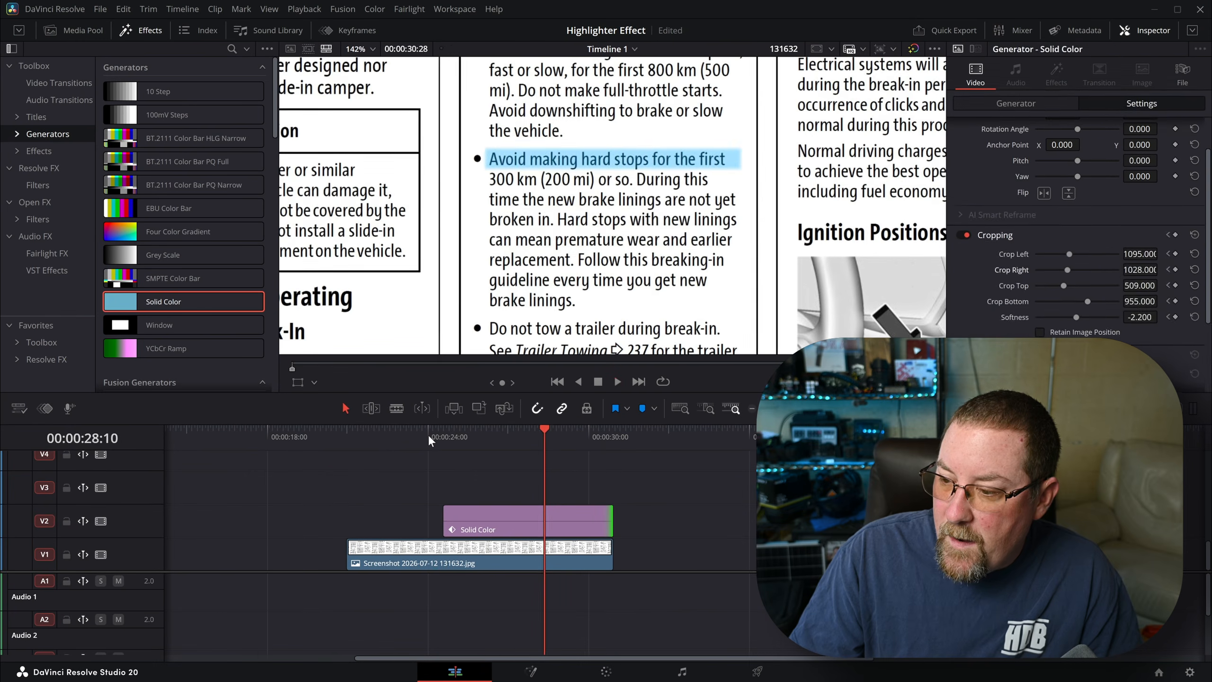
# Play back the highlight animation through the extended Solid Color clip and save the project
pyautogui.click(321, 311)
pyautogui.press('space')
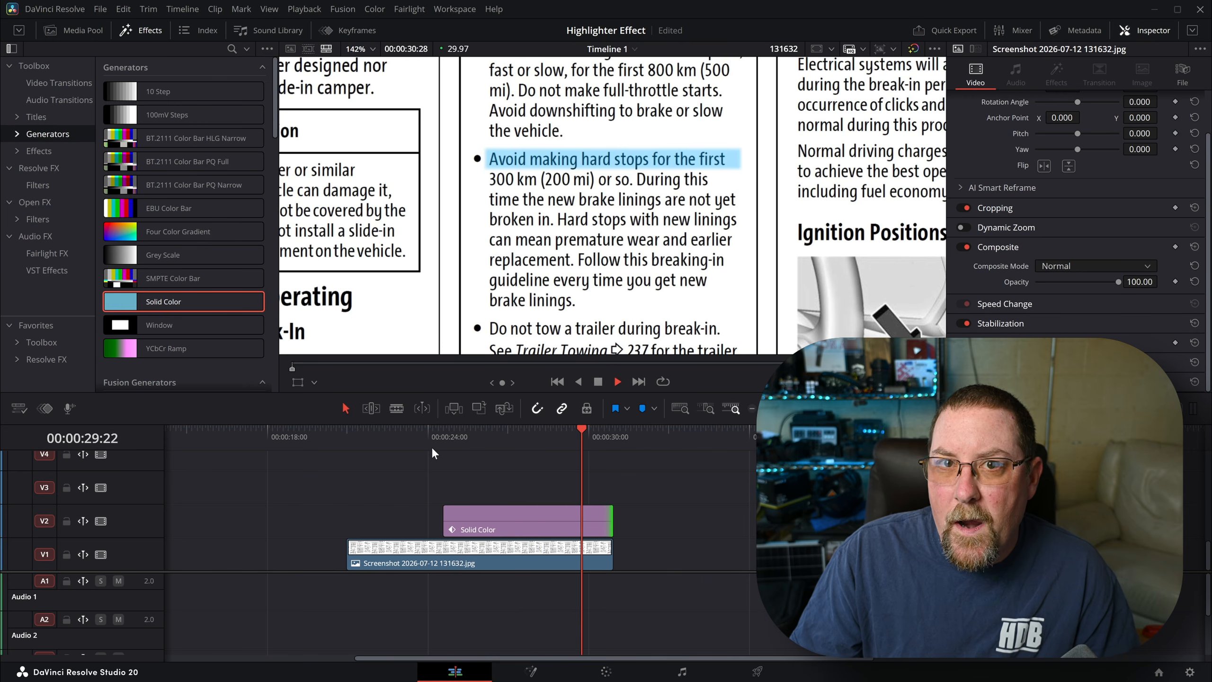
pyautogui.hotkey('ctrl', 's')
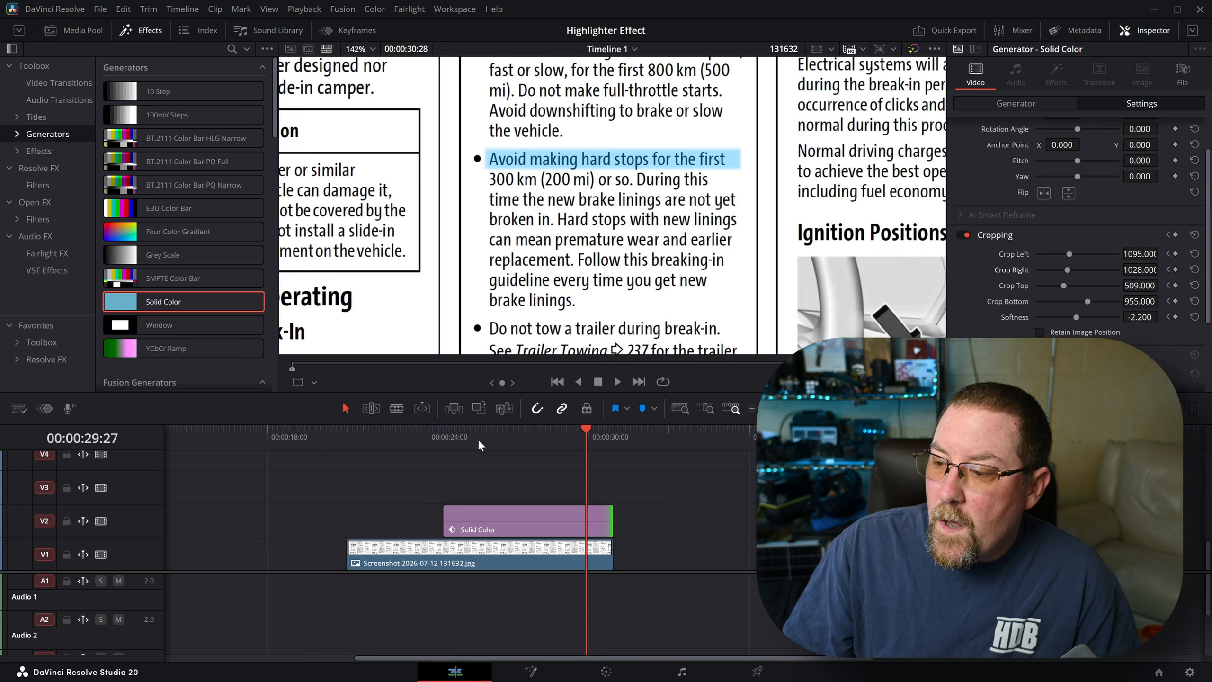
# Show the keyframe curves for the Solid Color clip on V2, select all its cropping curves, and return to the clip's start
pyautogui.click(478, 439)
pyautogui.click(485, 519)
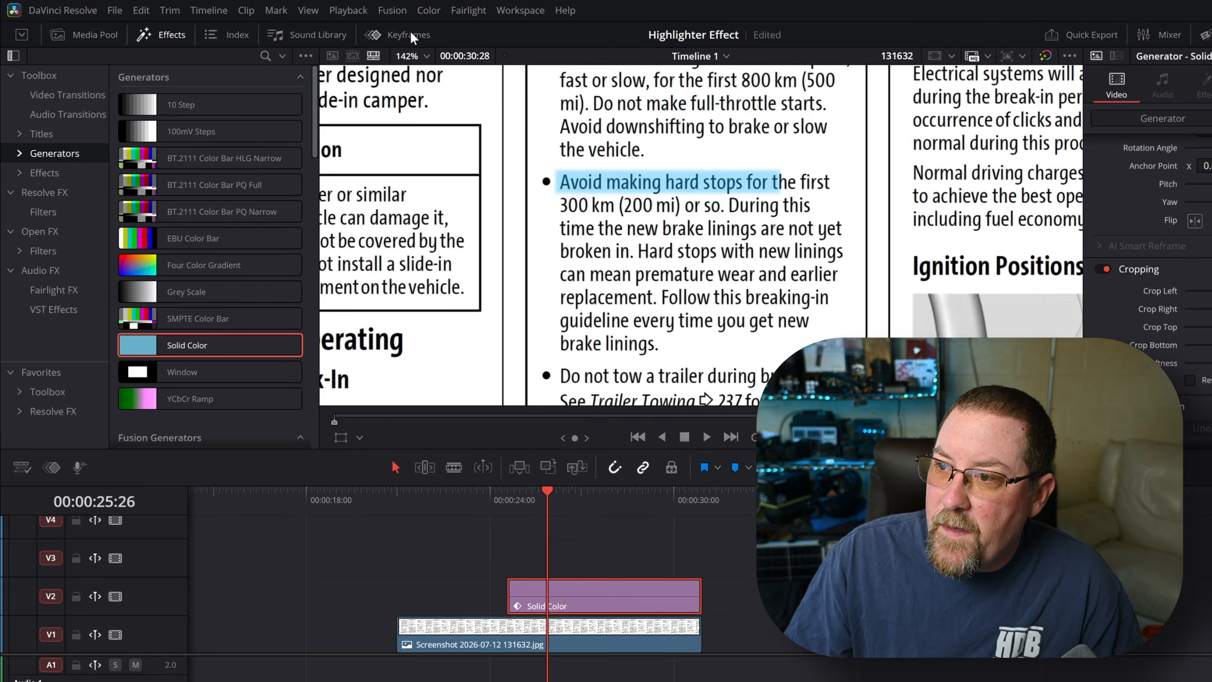
pyautogui.click(358, 31)
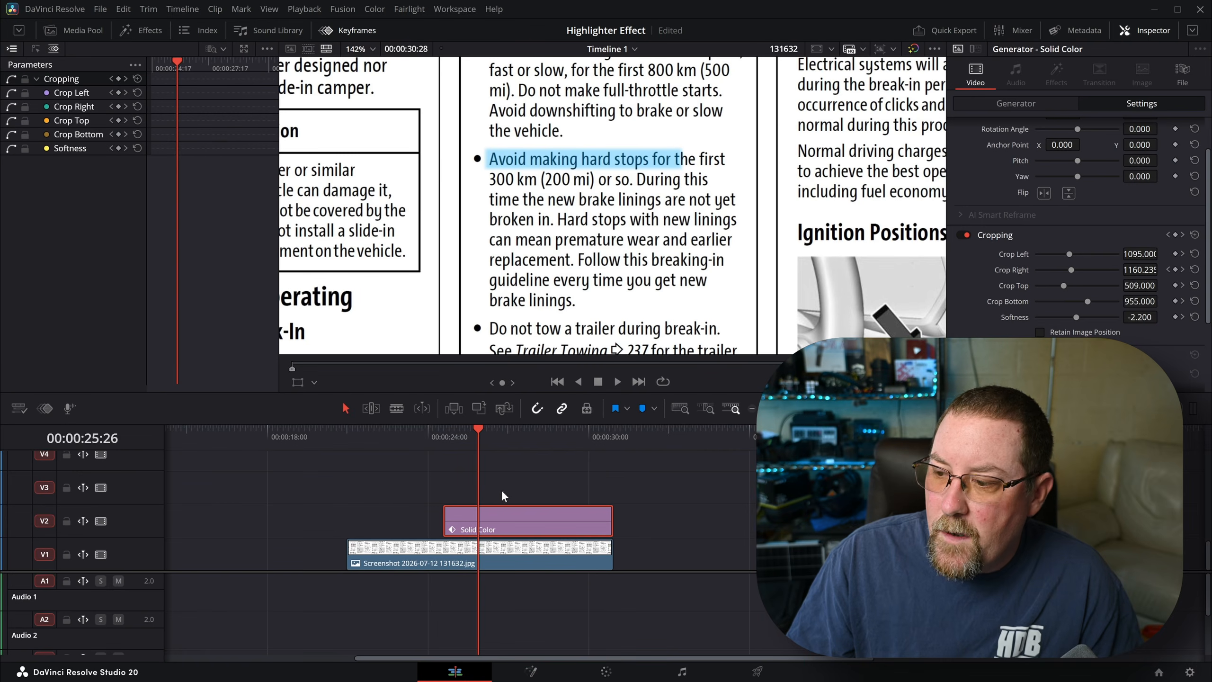
pyautogui.moveTo(449, 432); pyautogui.dragTo(469, 445)
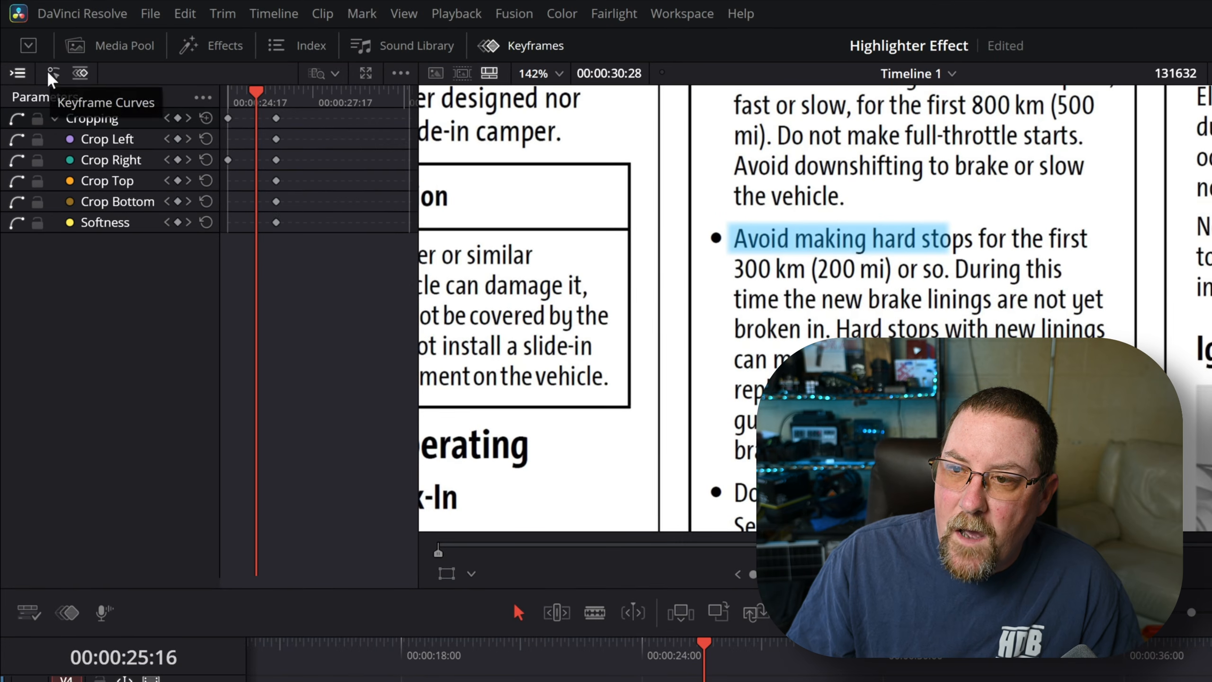
pyautogui.click(50, 74)
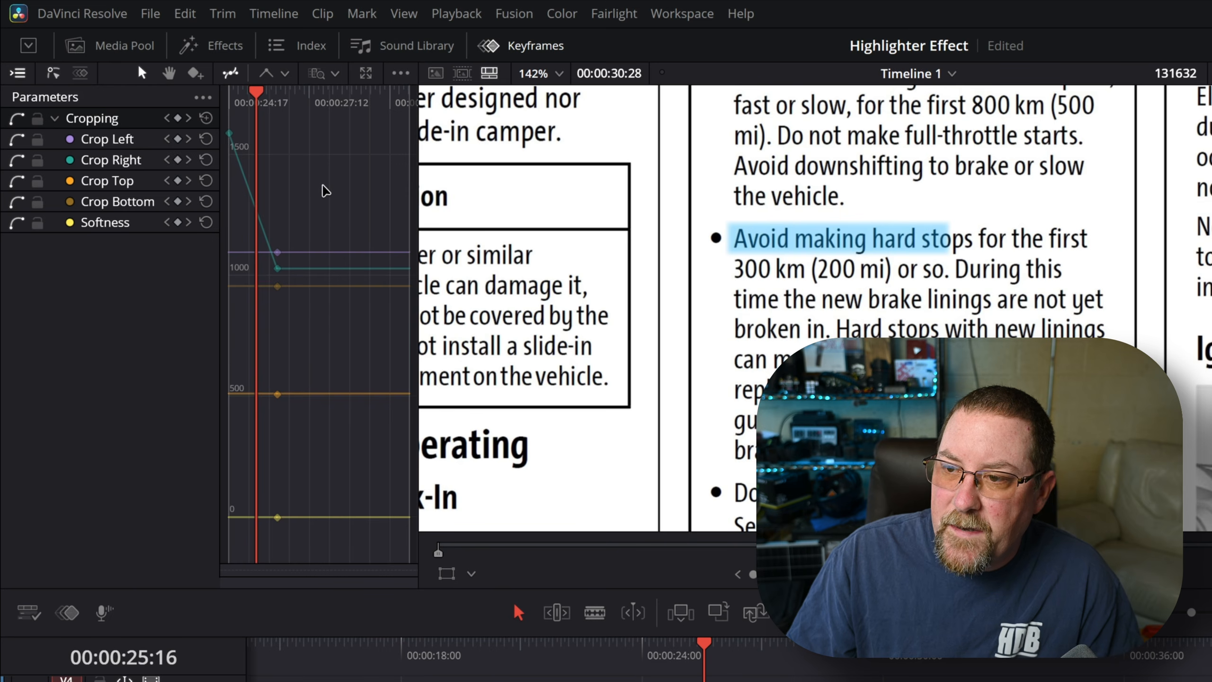
pyautogui.click(323, 204)
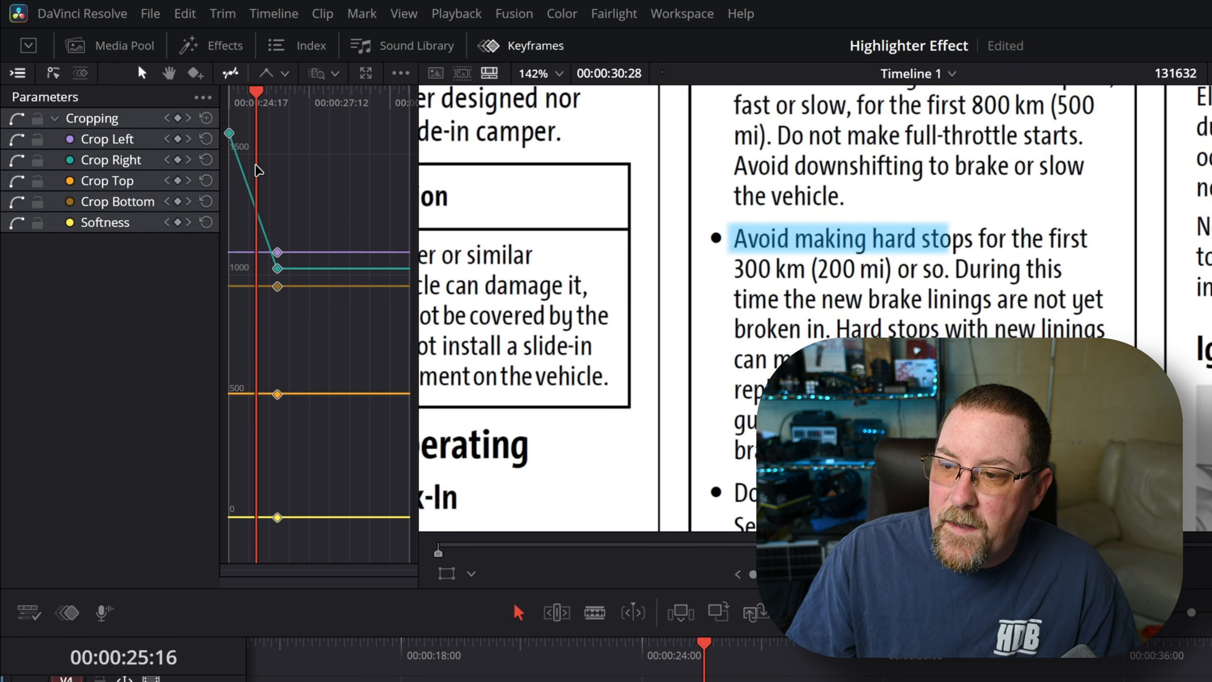
pyautogui.click(230, 93)
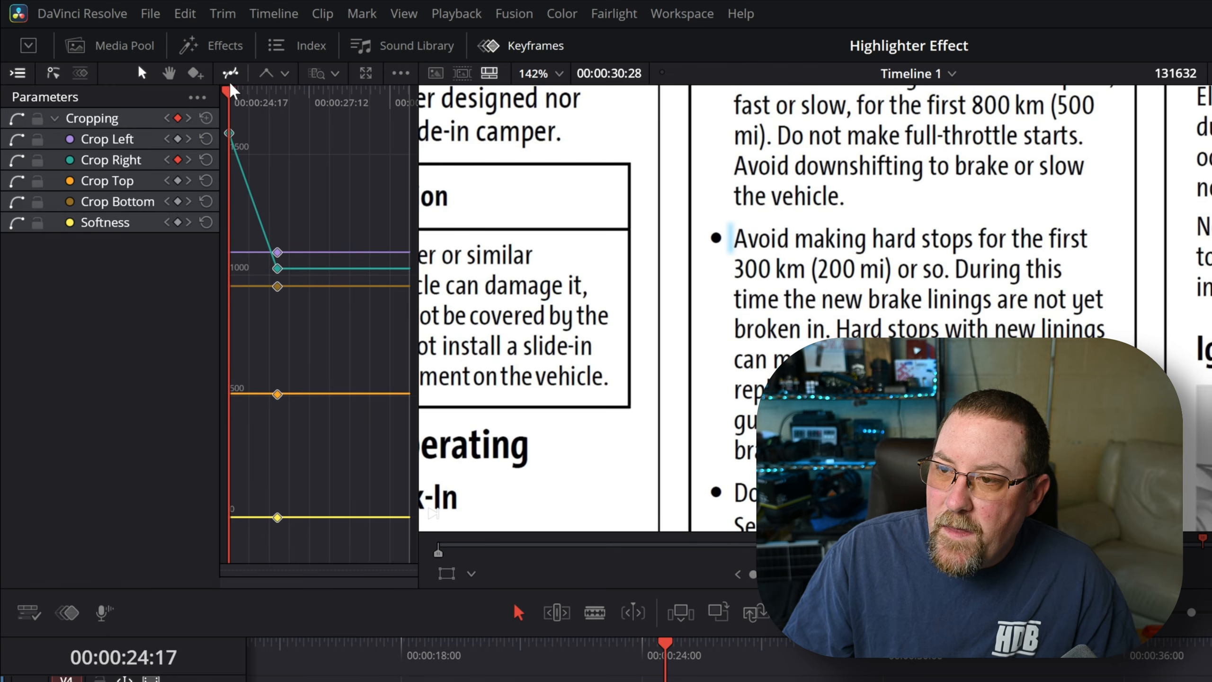
# Apply Ease In to the cropping keyframes and play back the highlight animation
pyautogui.click(283, 74)
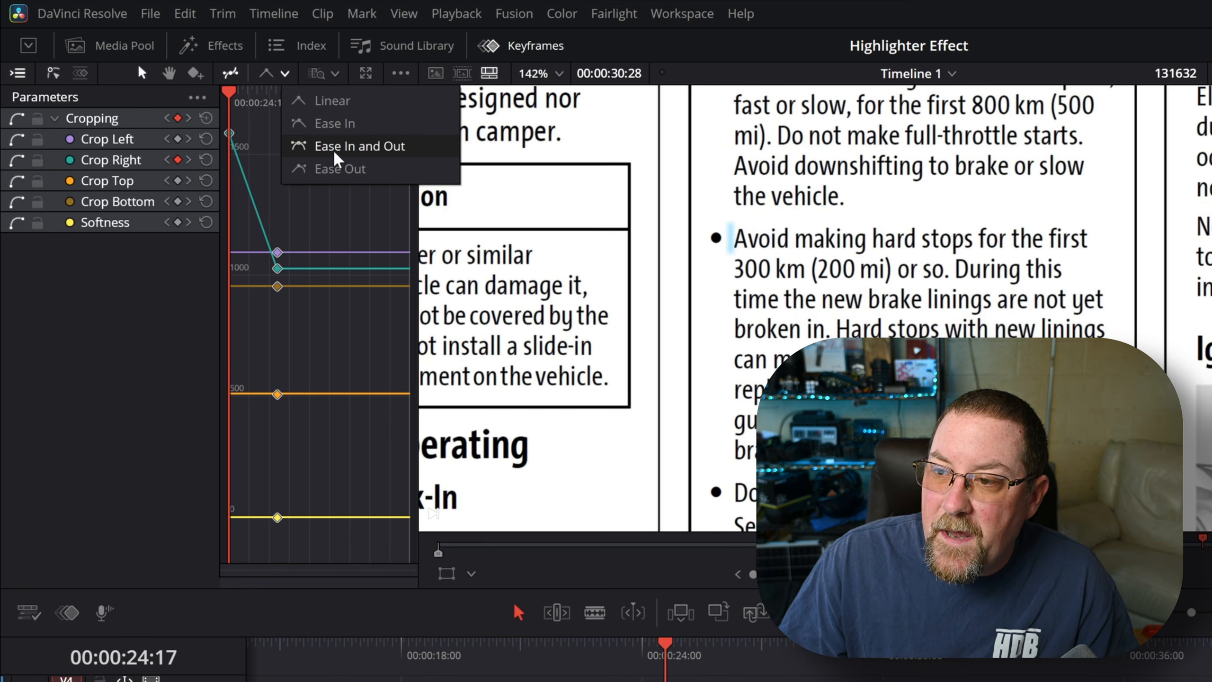
pyautogui.click(338, 160)
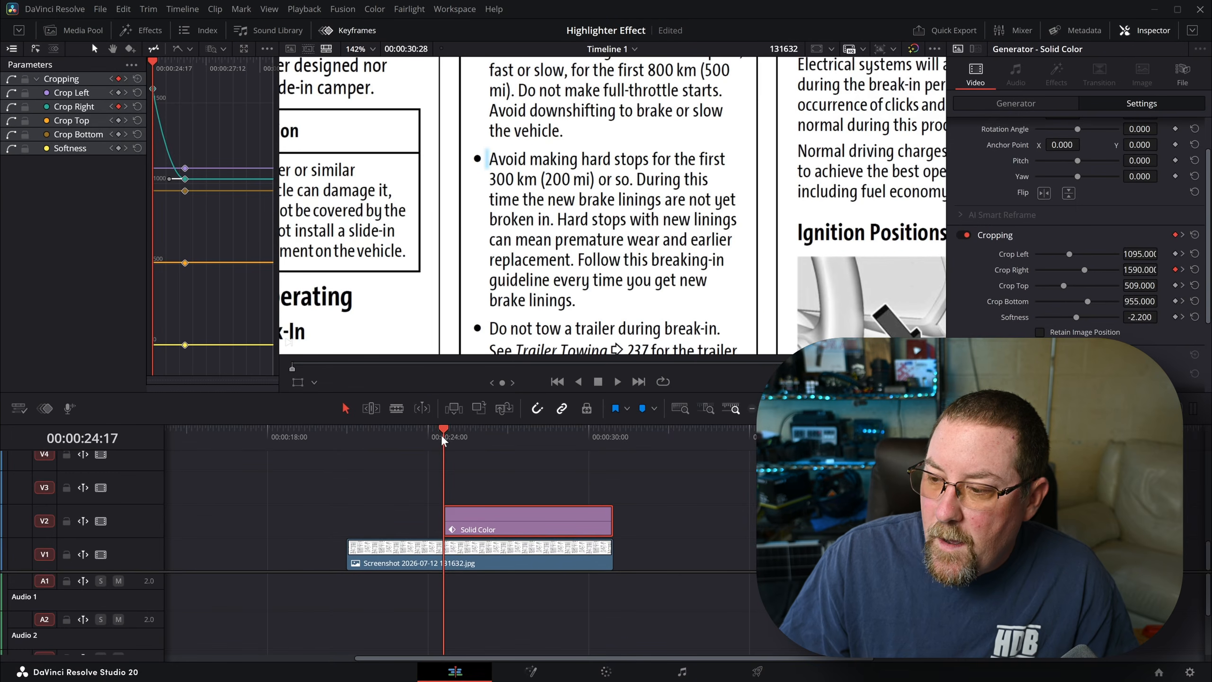
pyautogui.press('space')
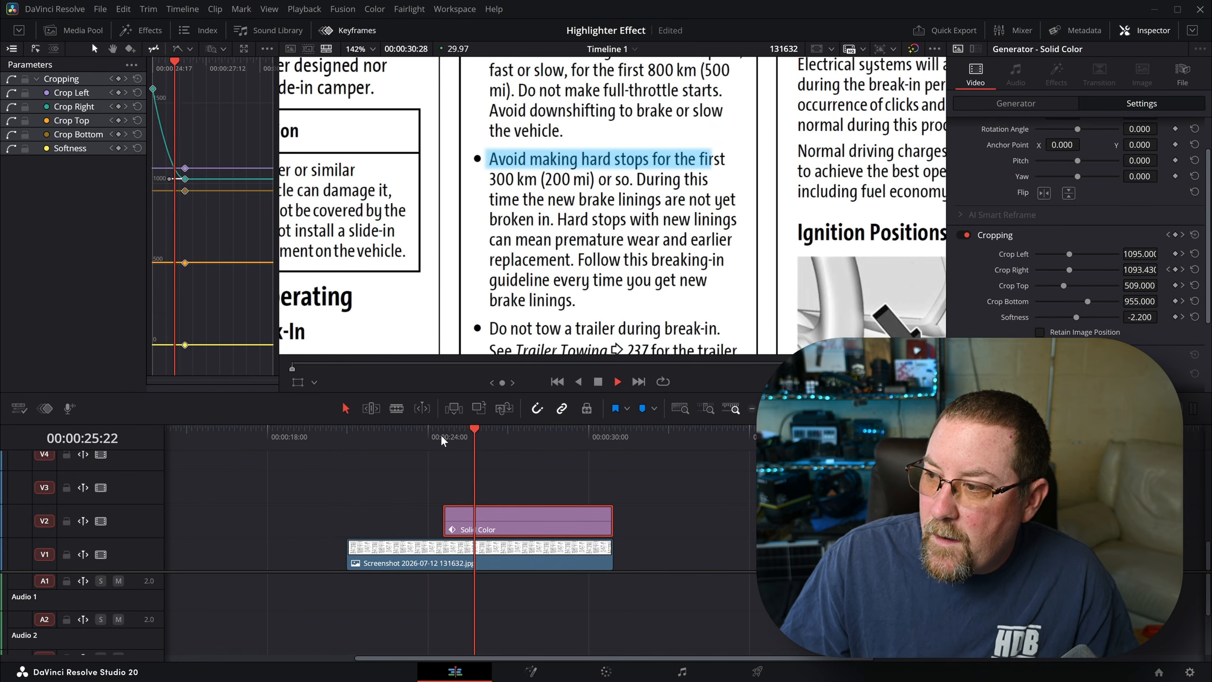
pyautogui.press('space')
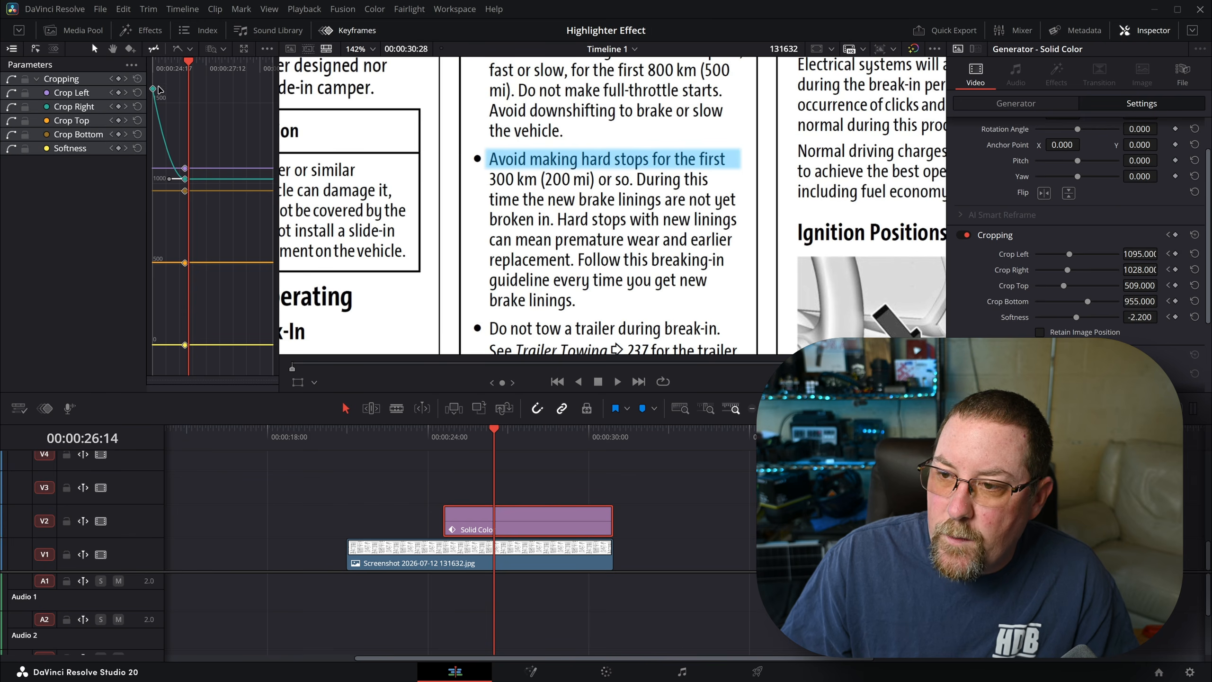
# Switch the cropping keyframes to Ease Out and play back the highlight animation
pyautogui.click(186, 168)
pyautogui.click(186, 48)
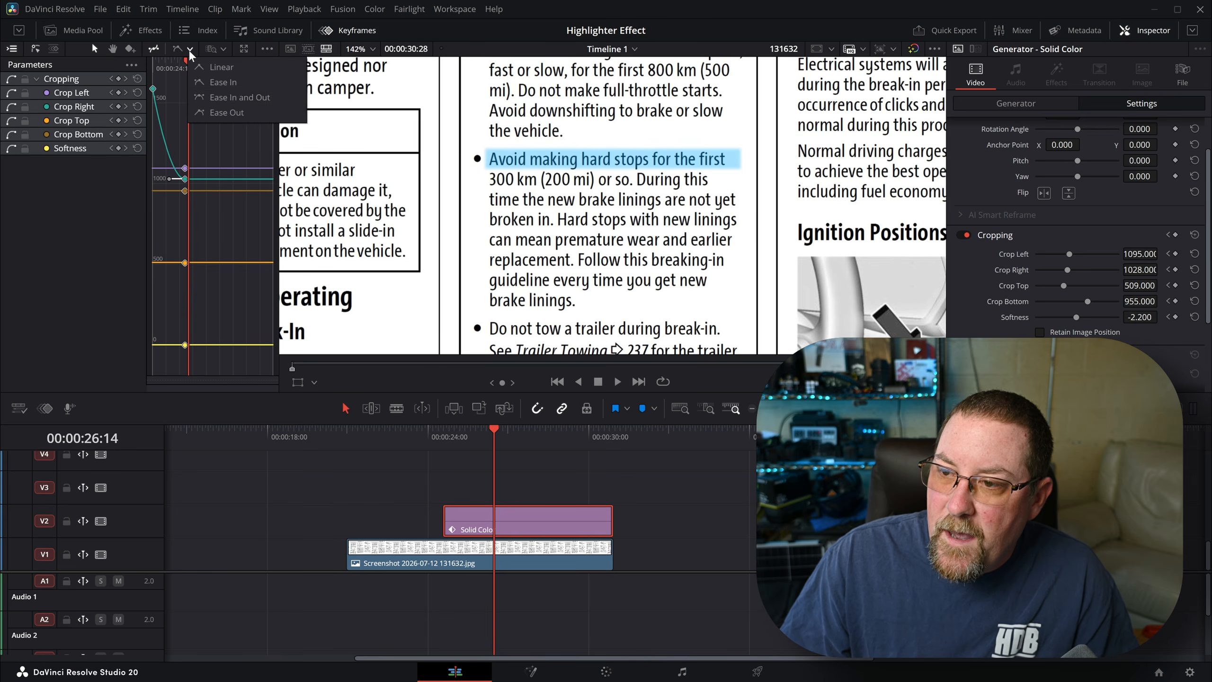
pyautogui.click(216, 114)
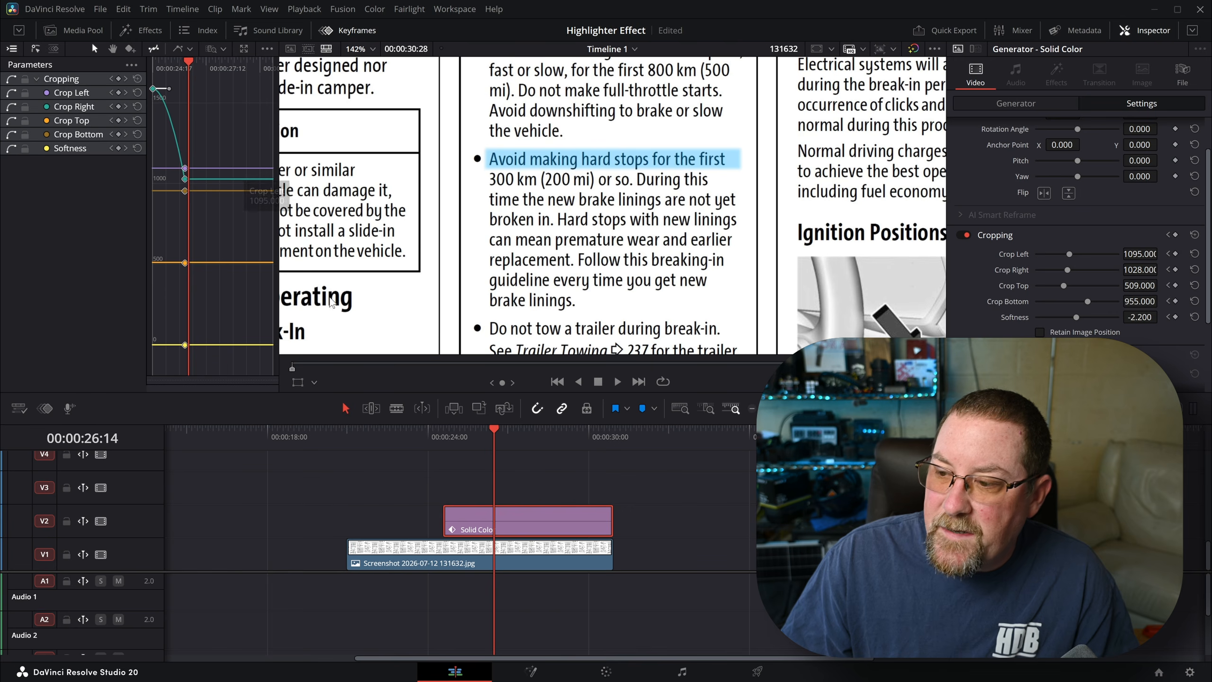
pyautogui.click(439, 437)
pyautogui.press('space')
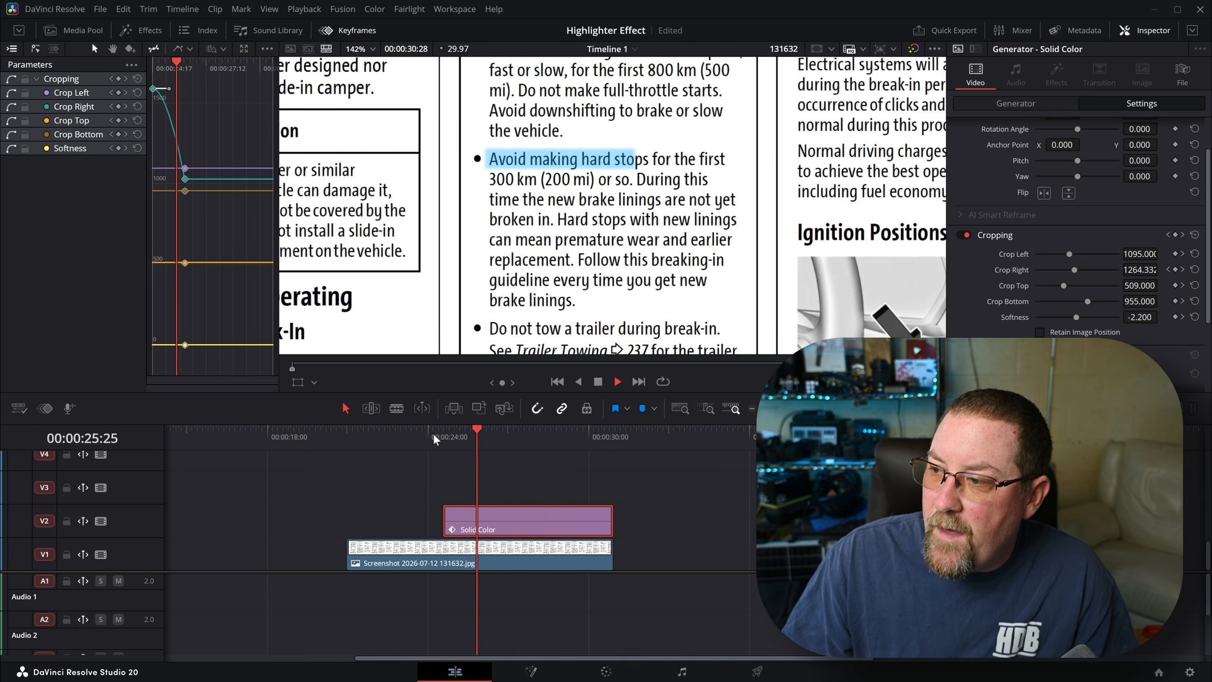
pyautogui.press('space')
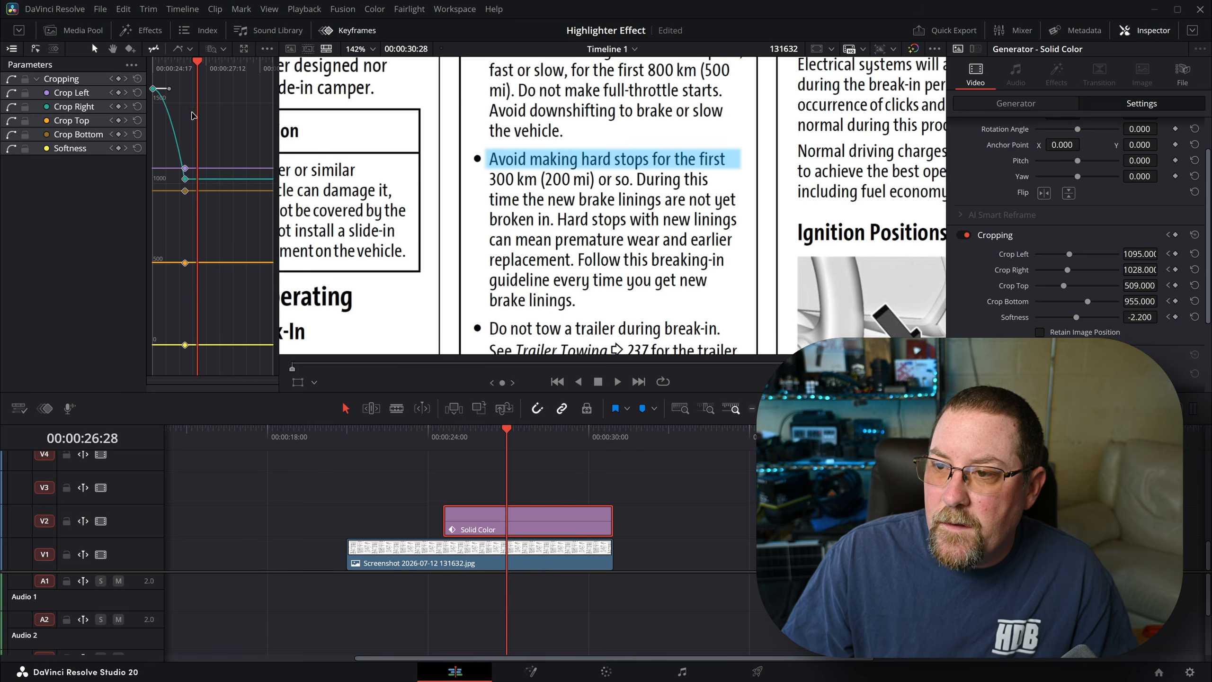
# Apply Ease In and Out to the cropping keyframes and play back the highlight animation
pyautogui.click(191, 49)
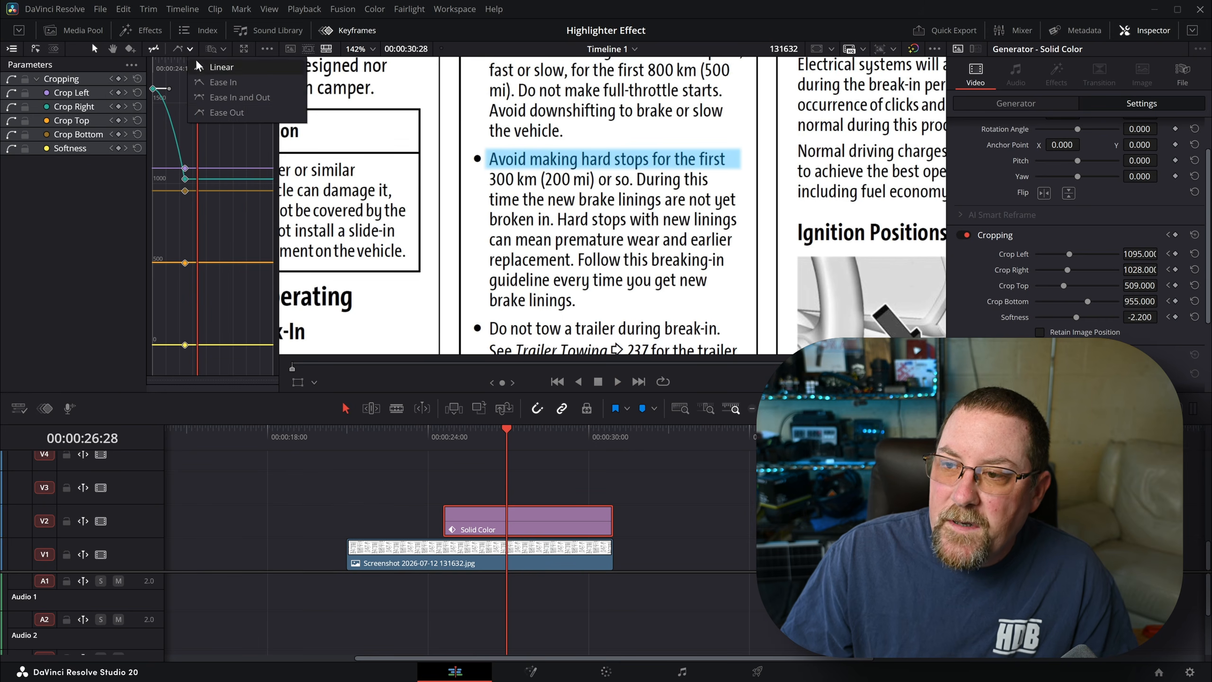
pyautogui.click(215, 101)
pyautogui.click(420, 436)
pyautogui.press('space')
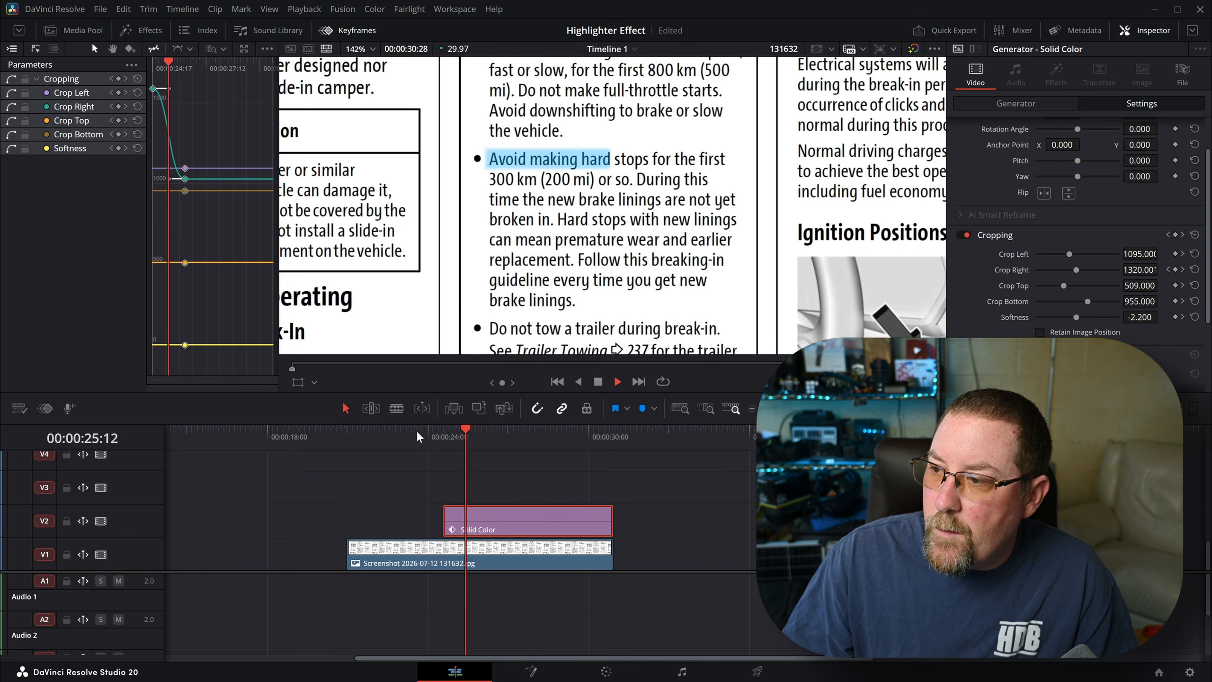
pyautogui.press('space')
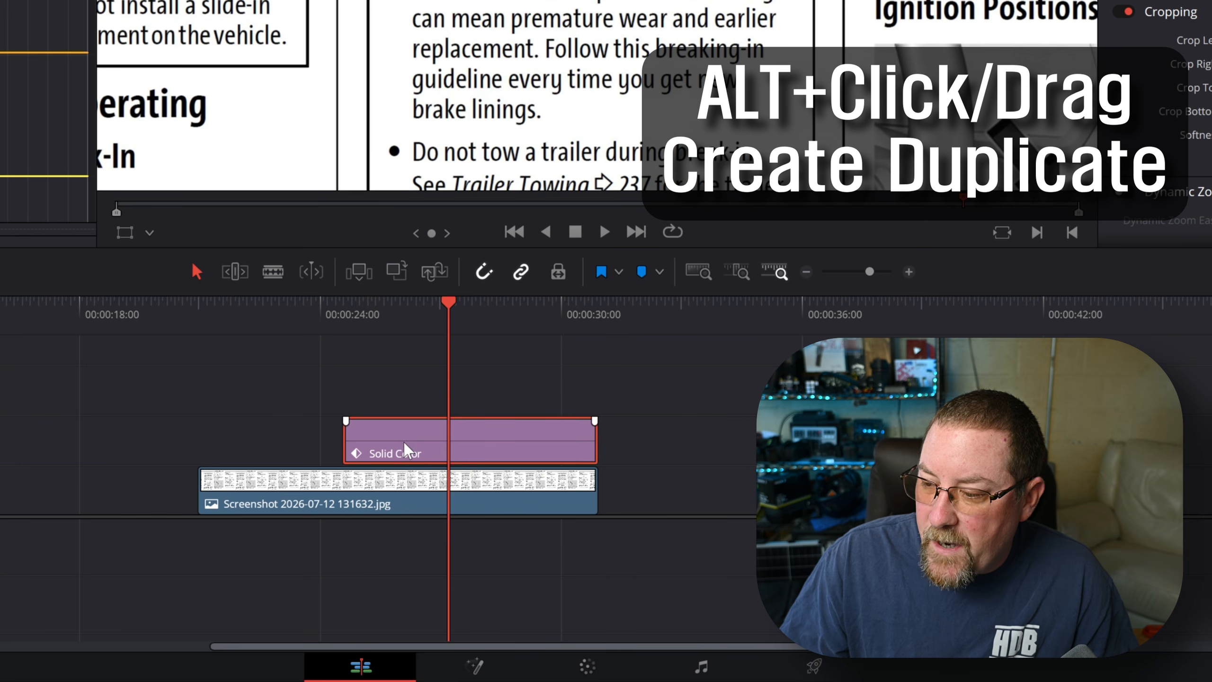
# Duplicate the Solid Color clip onto V3, starting at 00:00:25:02, and toggle the copy off and on to compare the overlap
pyautogui.moveTo(405, 449); pyautogui.dragTo(400, 396)
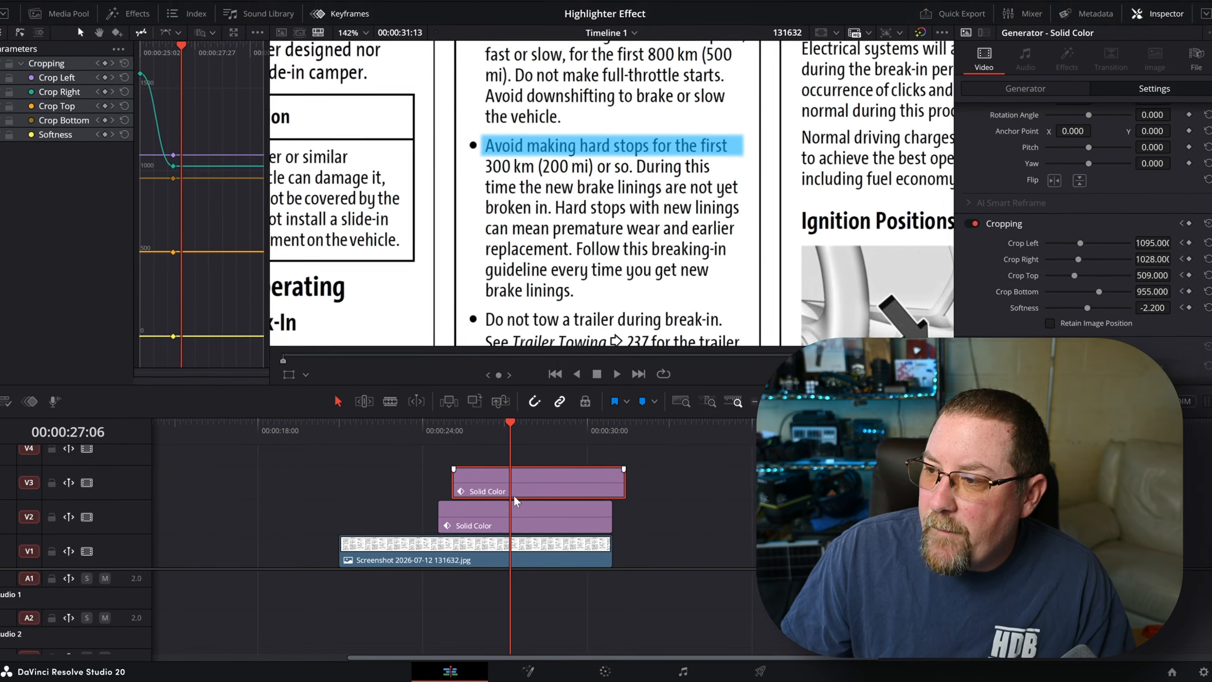
pyautogui.press('d')
pyautogui.press('d')
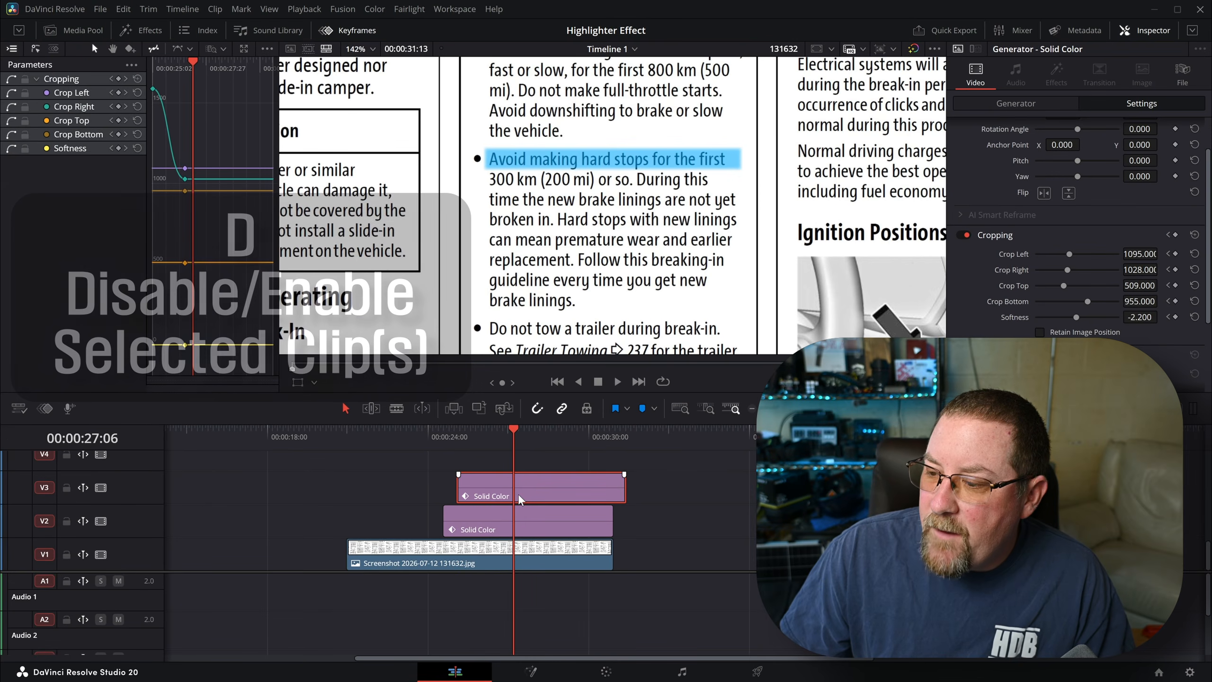
pyautogui.press('d')
pyautogui.press('d')
pyautogui.press('d')
pyautogui.press('d')
pyautogui.press('d')
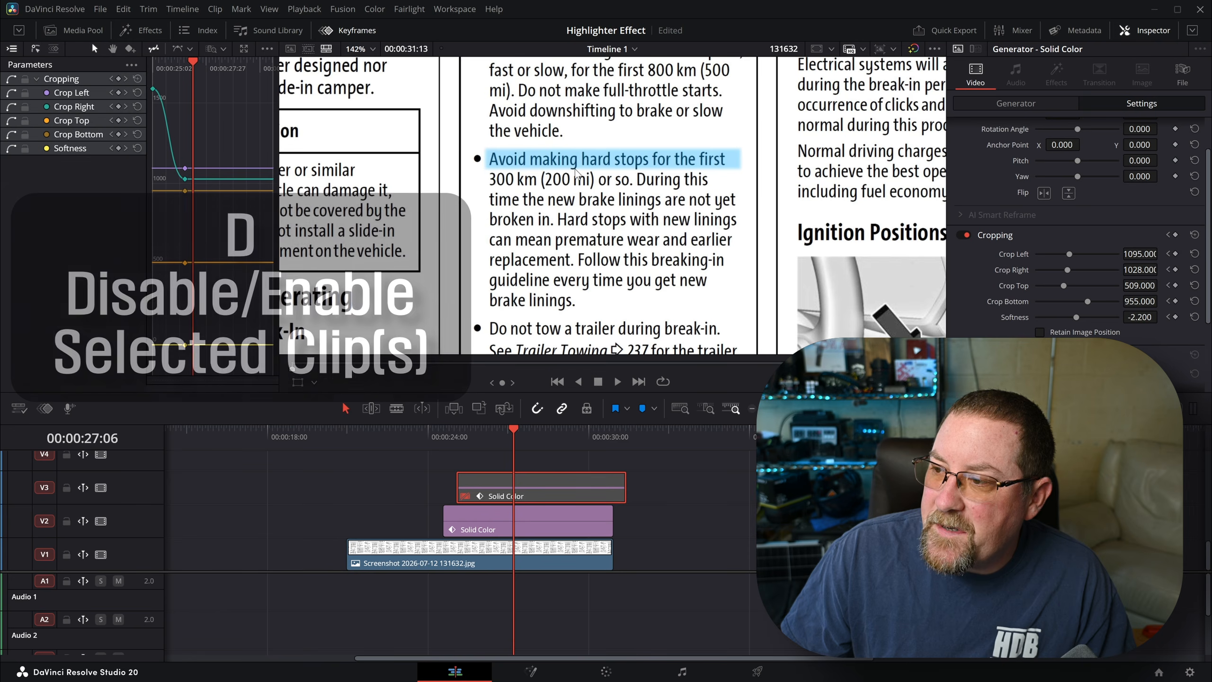
pyautogui.press('d')
pyautogui.press('d')
pyautogui.press('d')
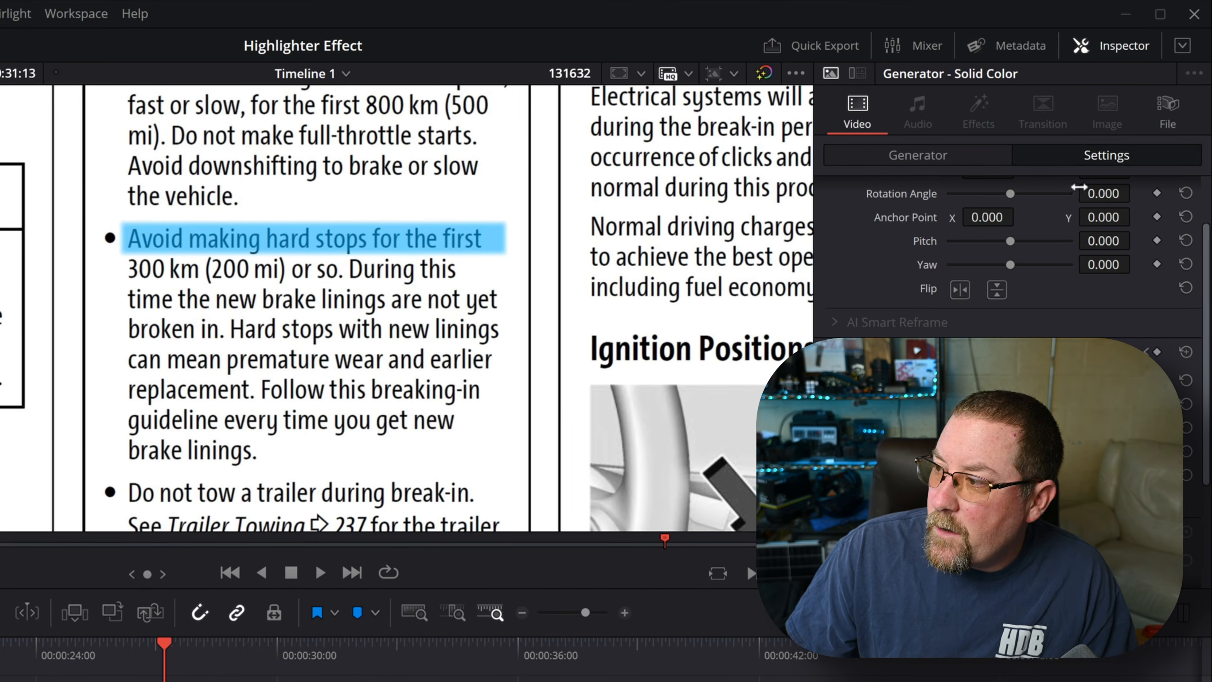
# Set the V3 highlight's Position Y to -46 to cover the second text line, and play back both highlights
pyautogui.scroll(3, 1098, 313)
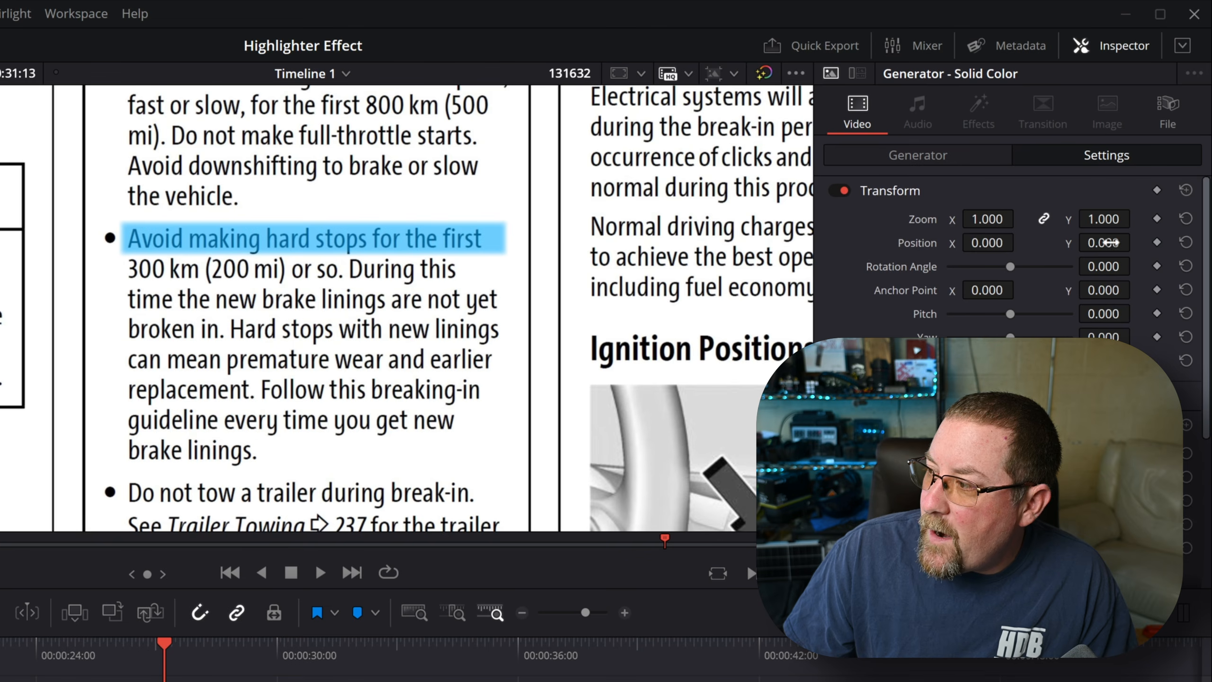
pyautogui.moveTo(1104, 244); pyautogui.dragTo(1083, 244)
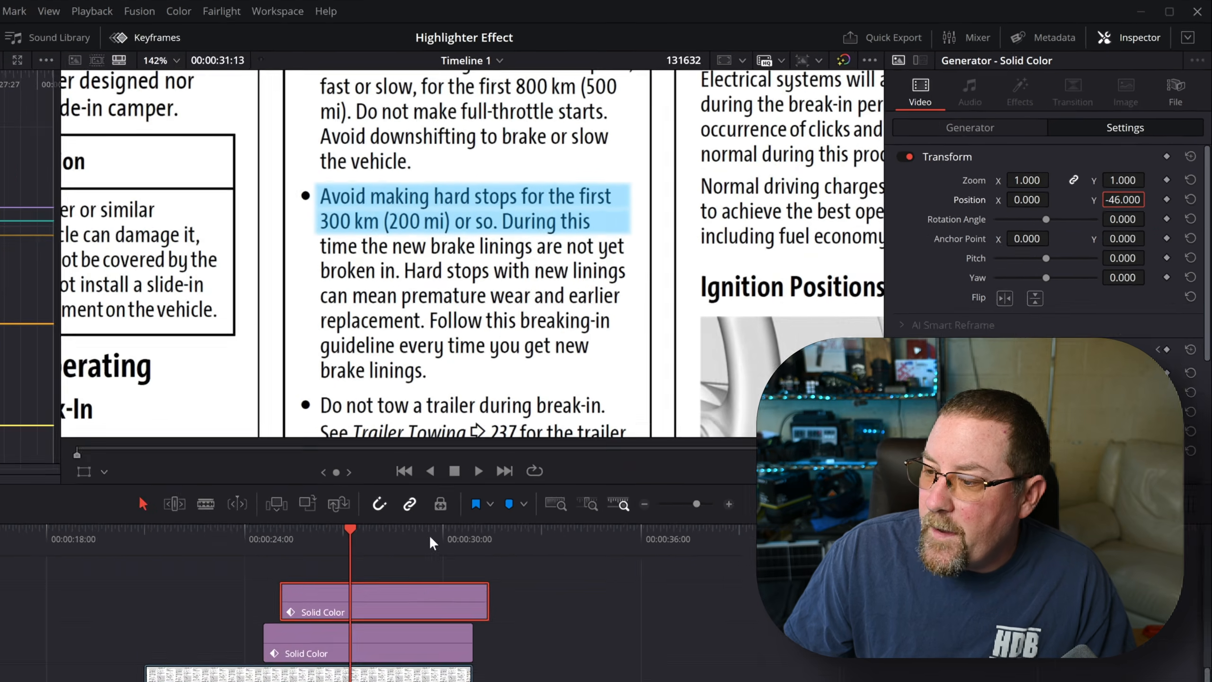
pyautogui.click(34, 668)
pyautogui.press('space')
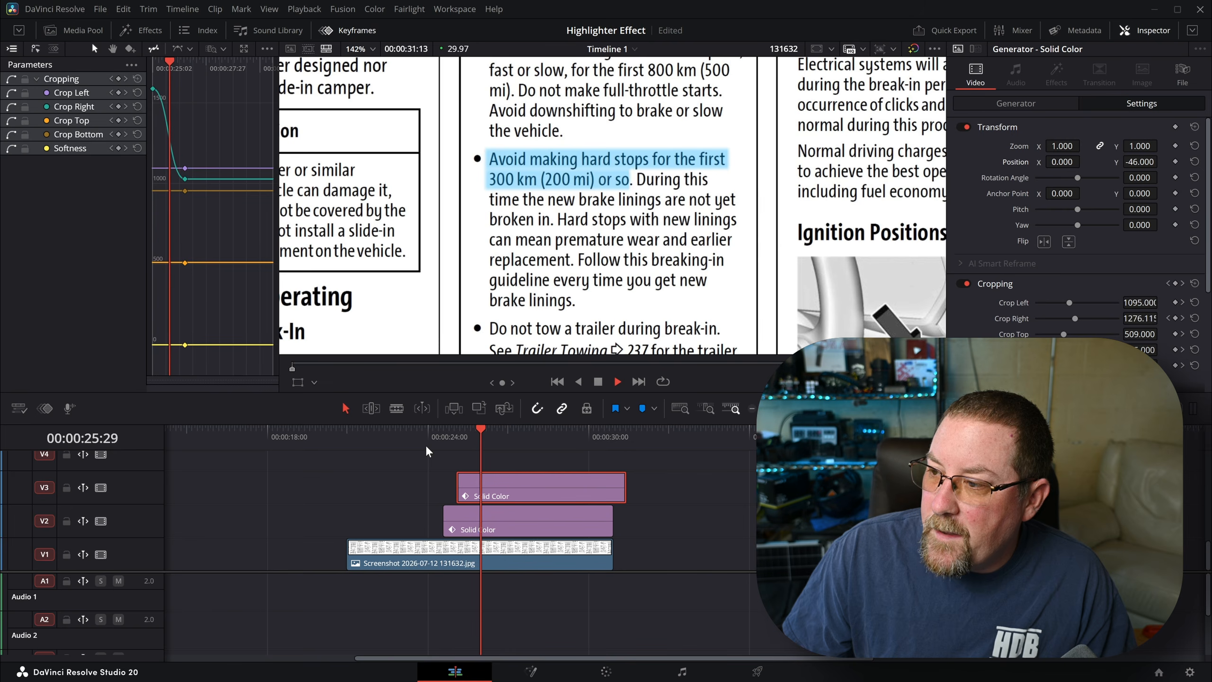
pyautogui.press('space')
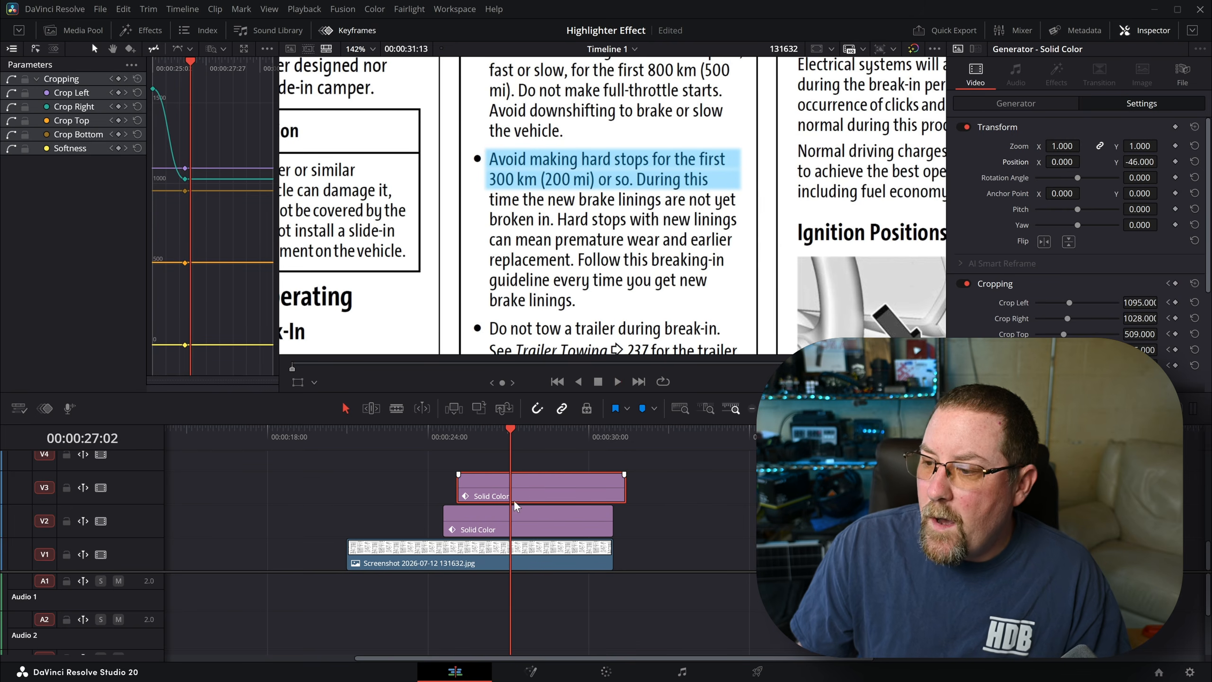
# Set Crop Right to 1091 at the V3 highlight's ending keyframe, 00:00:26:23, so it ends after "During this"
pyautogui.scroll(-3, 1098, 213)
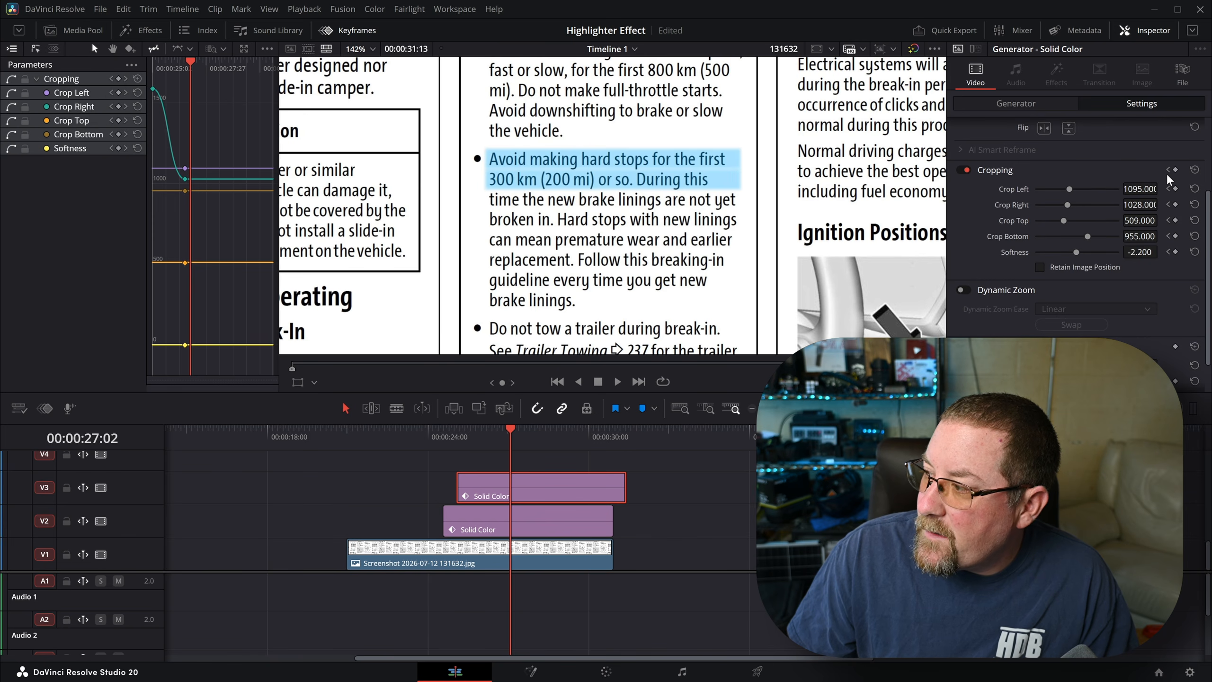
pyautogui.click(1167, 170)
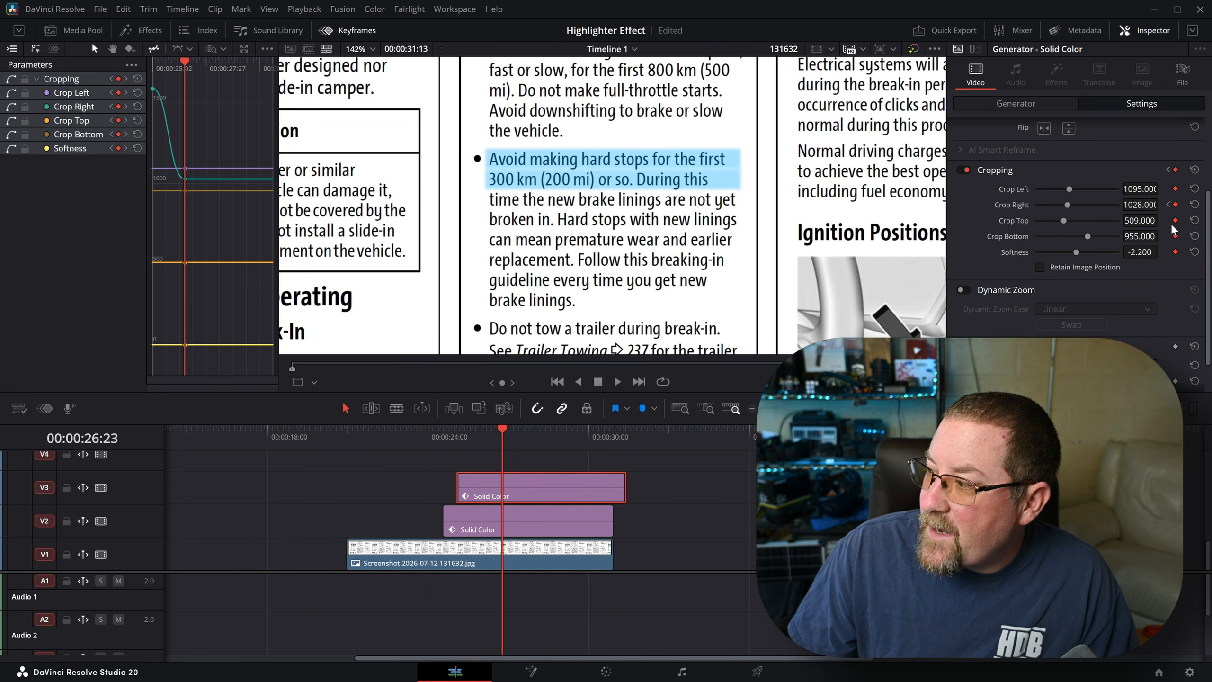
pyautogui.click(1169, 170)
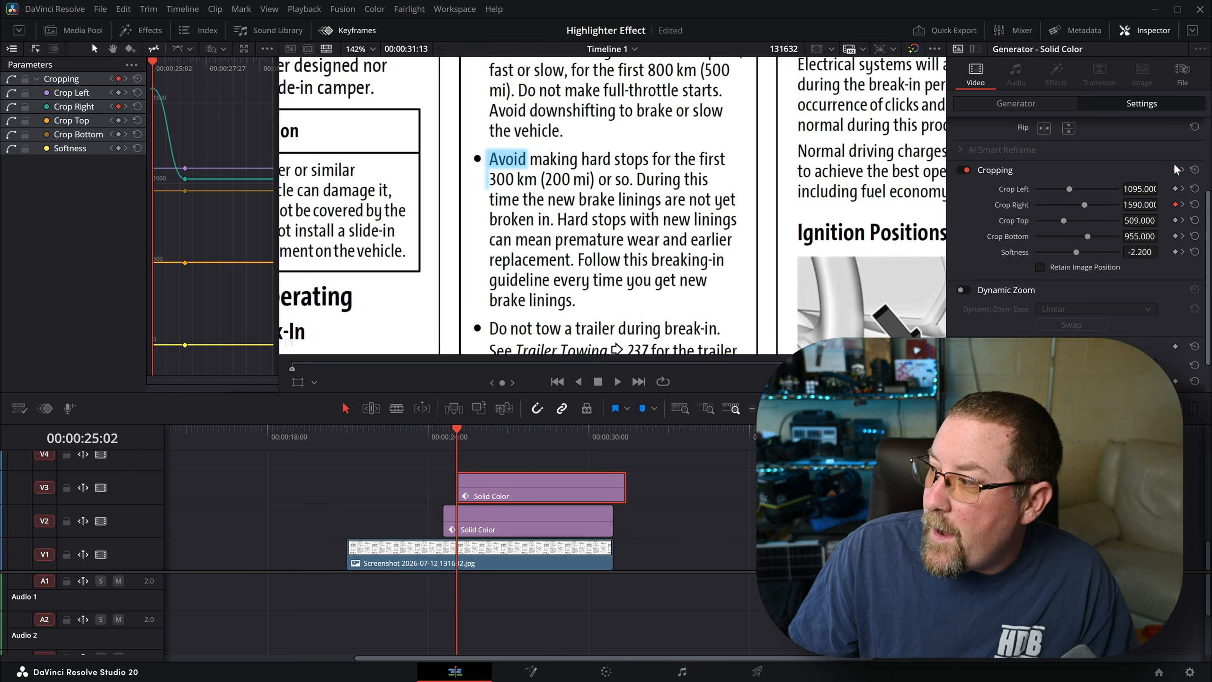
pyautogui.click(1184, 170)
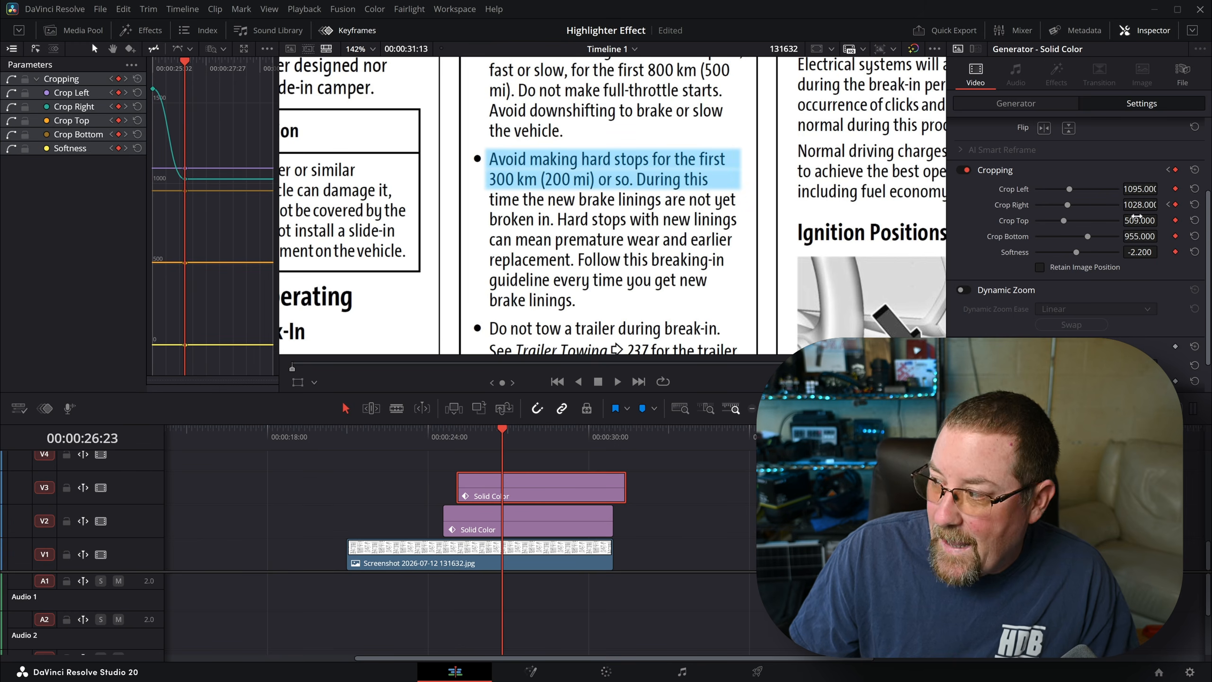
pyautogui.moveTo(1135, 204); pyautogui.dragTo(1162, 205)
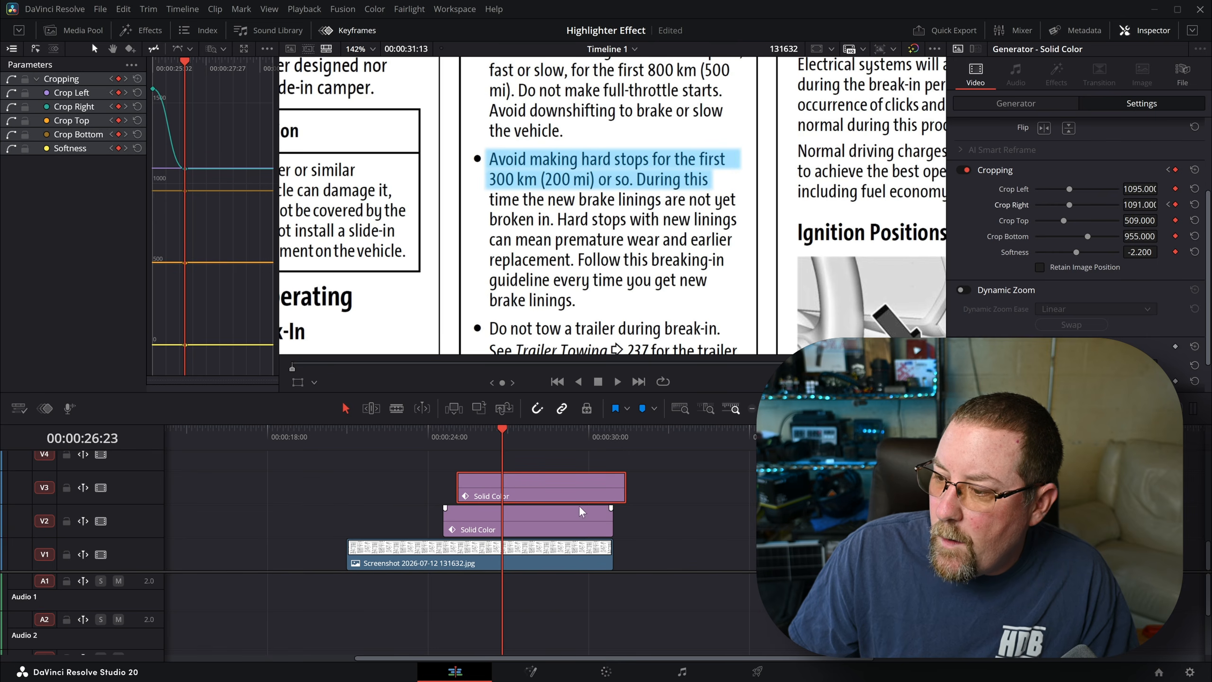
# Duplicate the V3 highlight onto V4, starting at 00:00:25:17, and set its Position Y to -92 to cover the third line
pyautogui.moveTo(529, 501); pyautogui.dragTo(552, 523)
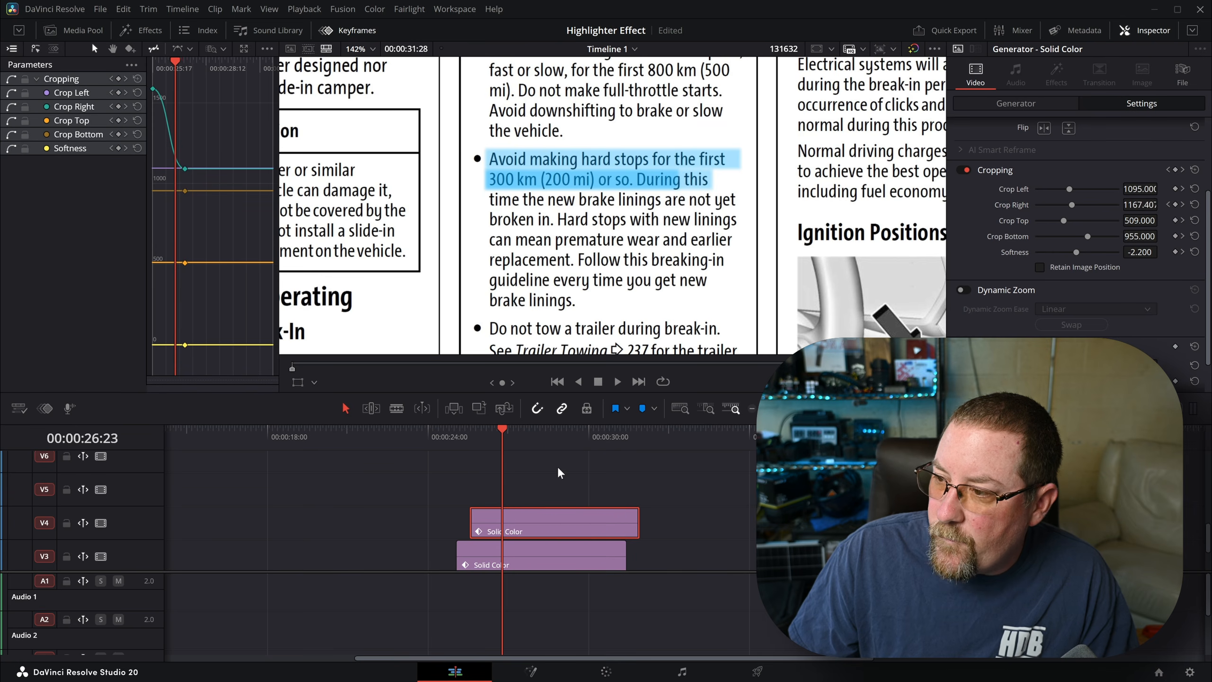
pyautogui.scroll(3, 1196, 217)
pyautogui.moveTo(1150, 166); pyautogui.dragTo(1162, 163)
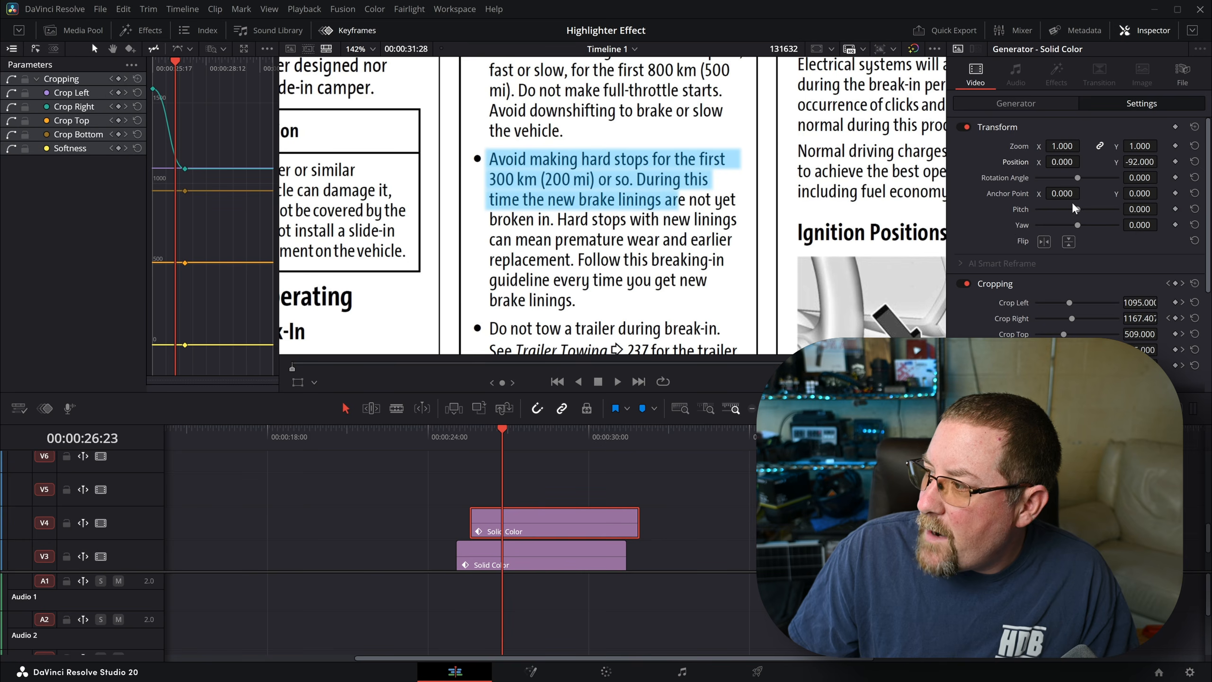
# Set Crop Right to 1016 at the V4 highlight's ending keyframe, 00:00:27:08, so it spans the whole third line
pyautogui.scroll(-3, 1081, 178)
pyautogui.click(1183, 170)
pyautogui.moveTo(1139, 211); pyautogui.dragTo(1103, 211)
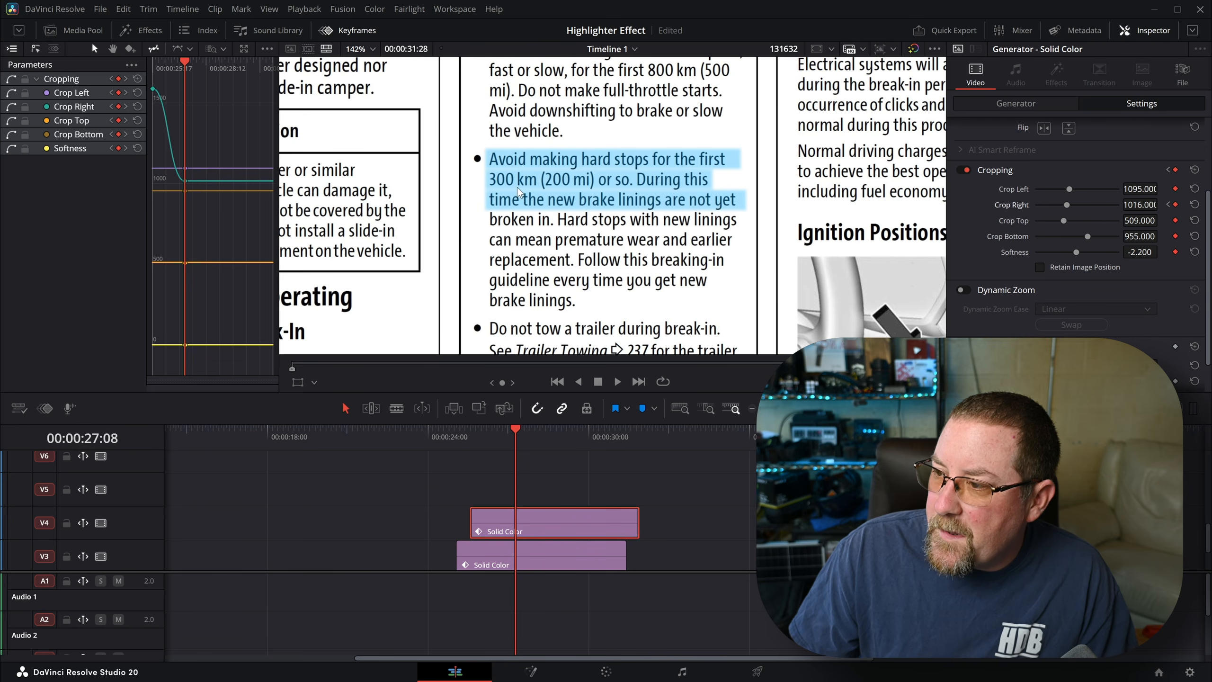
# Play back the three highlights, and place an Adjustment Clip on V5 above them
pyautogui.click(427, 438)
pyautogui.press('space')
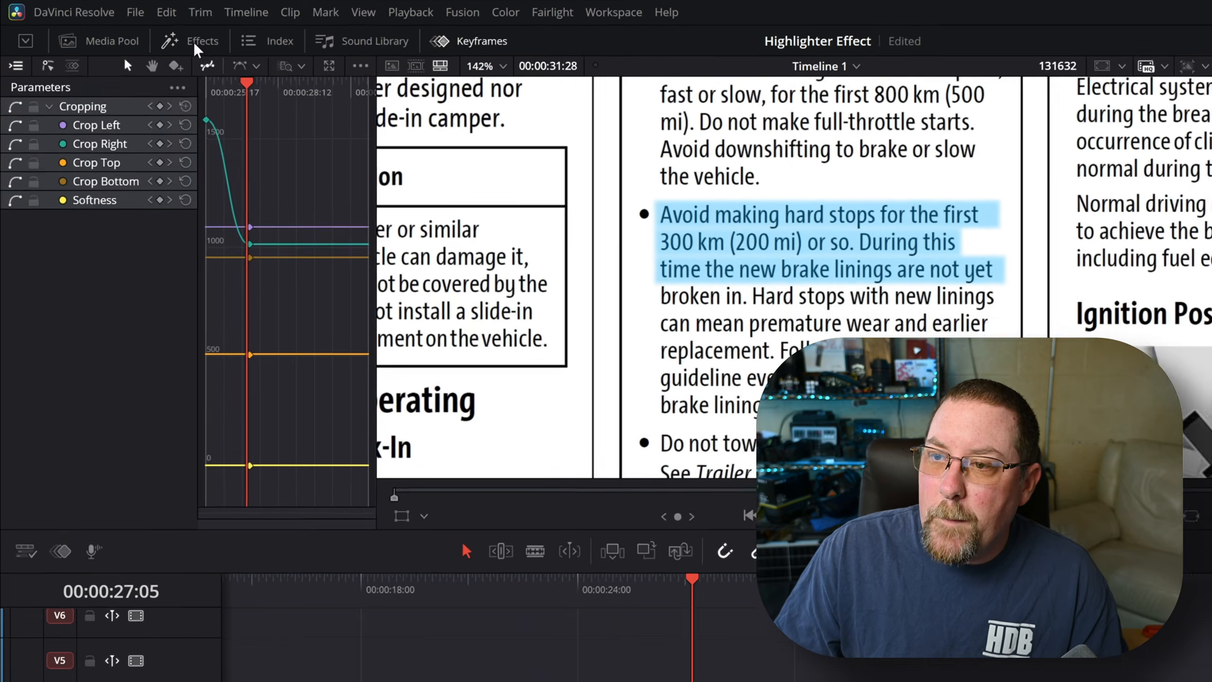
pyautogui.click(142, 31)
pyautogui.click(38, 151)
pyautogui.moveTo(241, 141); pyautogui.dragTo(526, 681)
pyautogui.moveTo(415, 571); pyautogui.dragTo(468, 595)
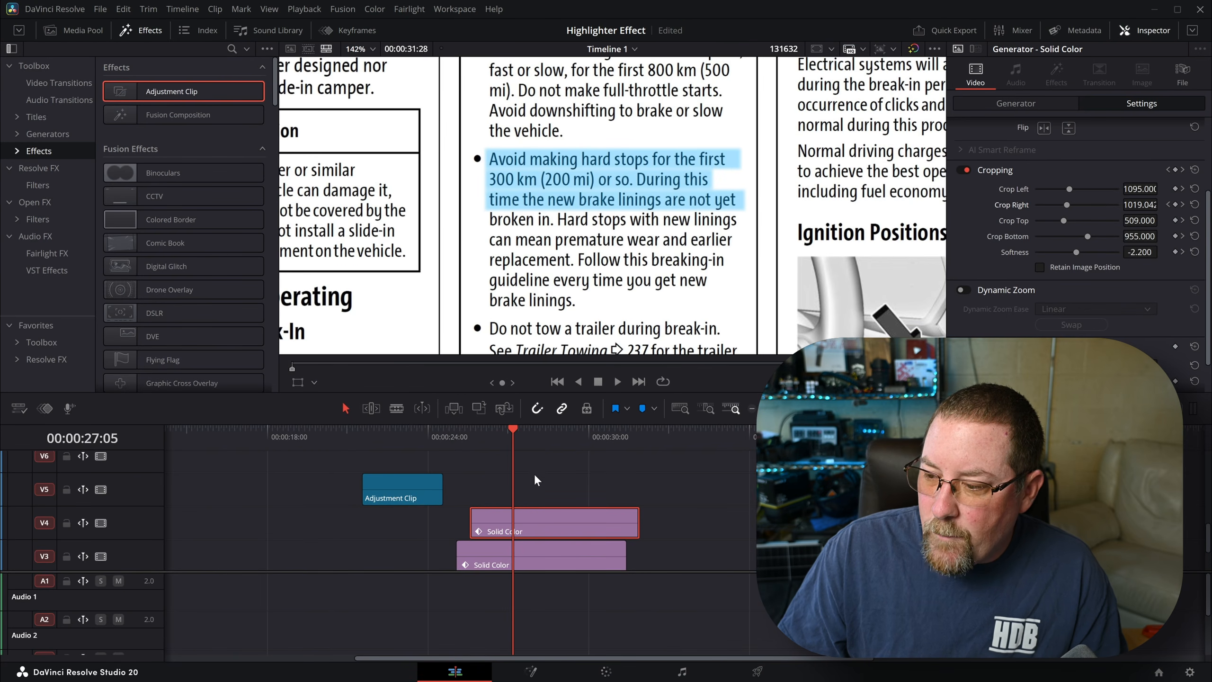
# Reduce the video track height so V1 to V5 fit in the timeline, and resize the viewer for a larger picture
pyautogui.scroll(-2, 533, 497)
pyautogui.scroll(4, 526, 513)
pyautogui.scroll(-4, 525, 513)
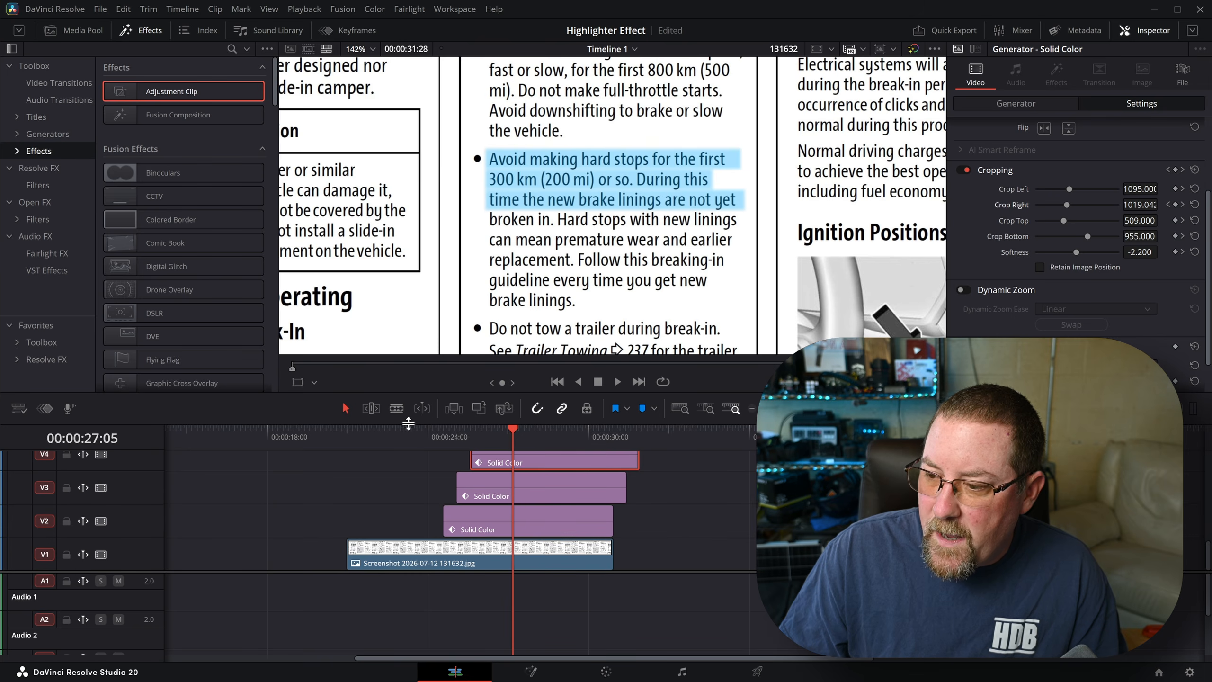
pyautogui.moveTo(407, 422); pyautogui.dragTo(404, 290)
pyautogui.click(387, 505)
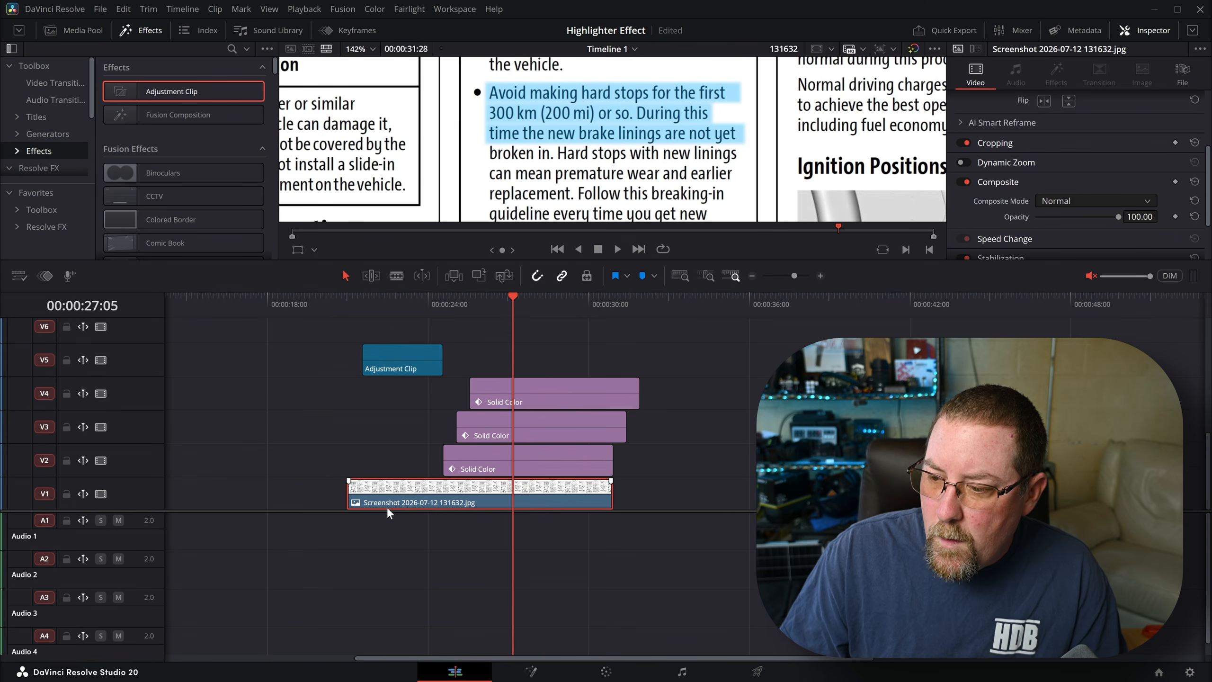
pyautogui.scroll(3, 403, 597)
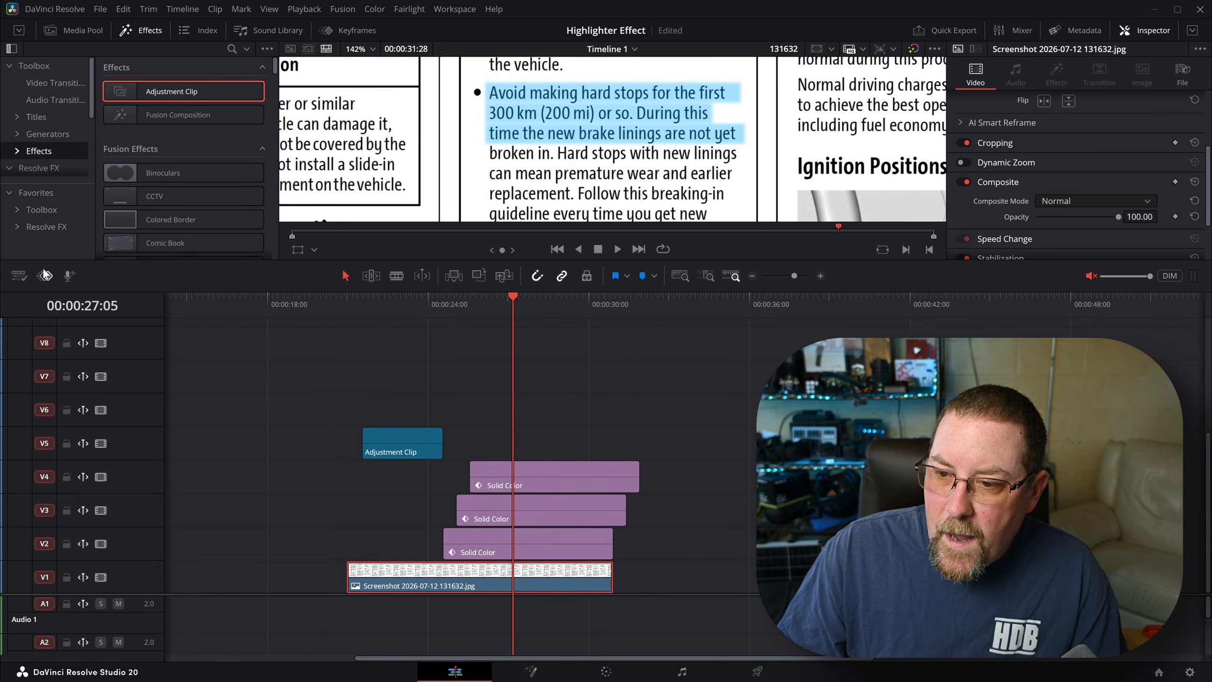
pyautogui.click(19, 276)
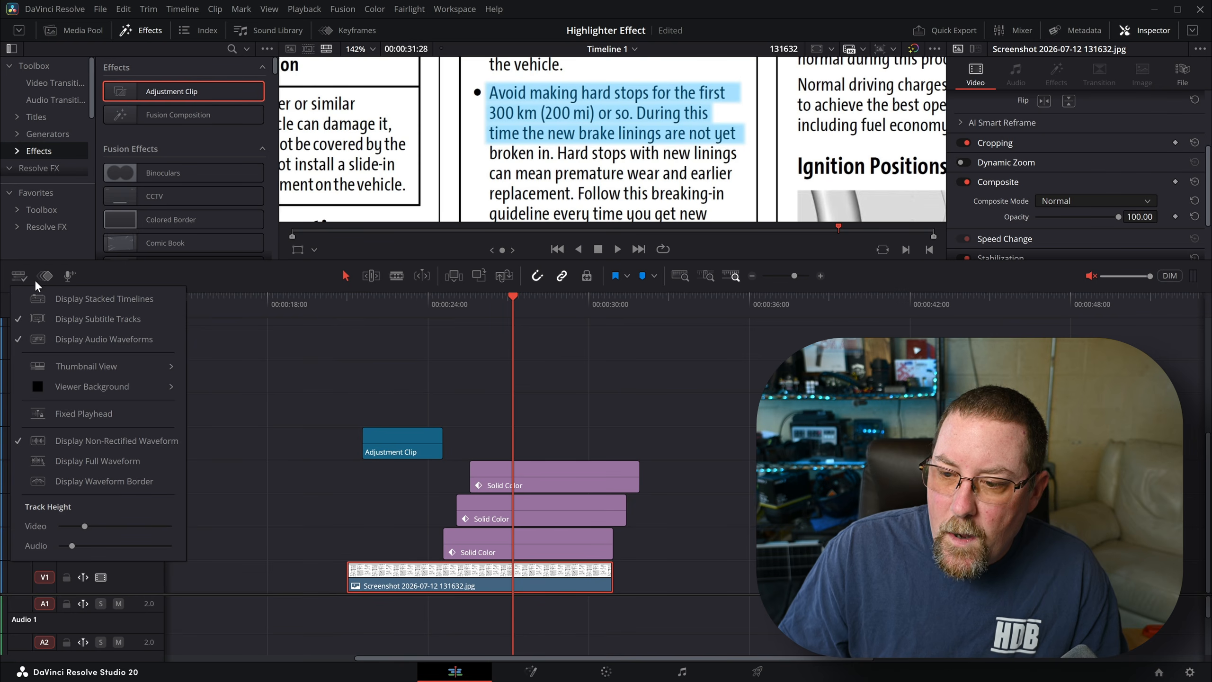
pyautogui.moveTo(85, 527); pyautogui.dragTo(66, 530)
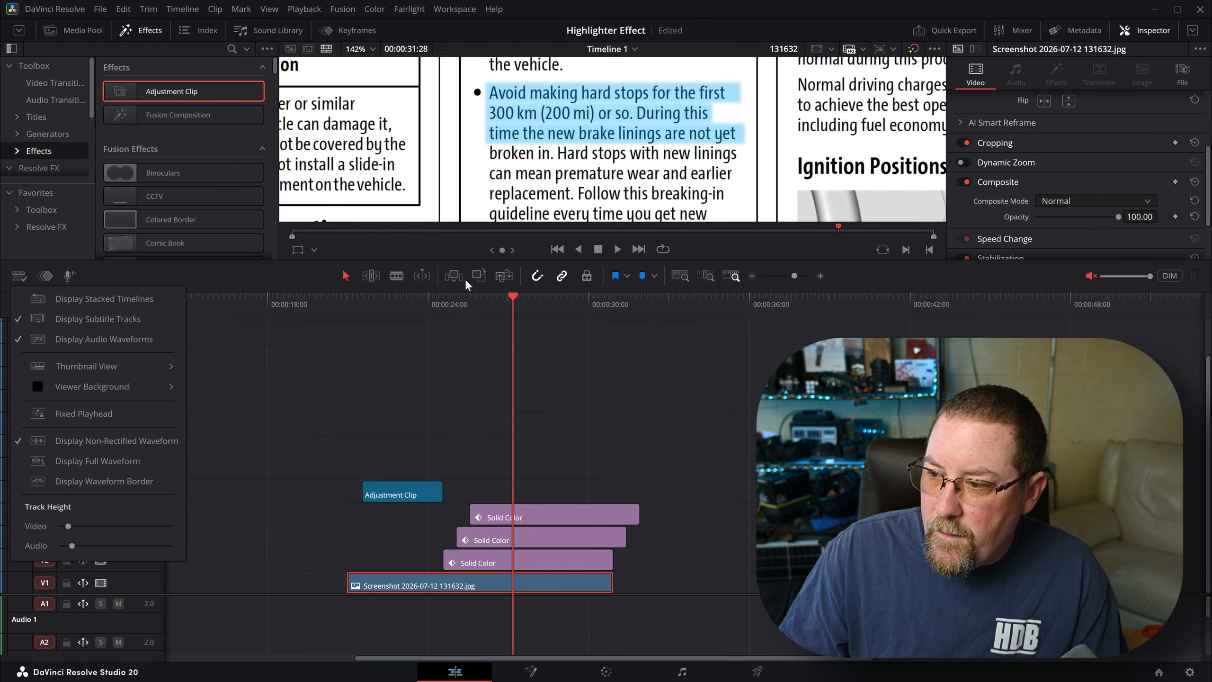
pyautogui.click(432, 282)
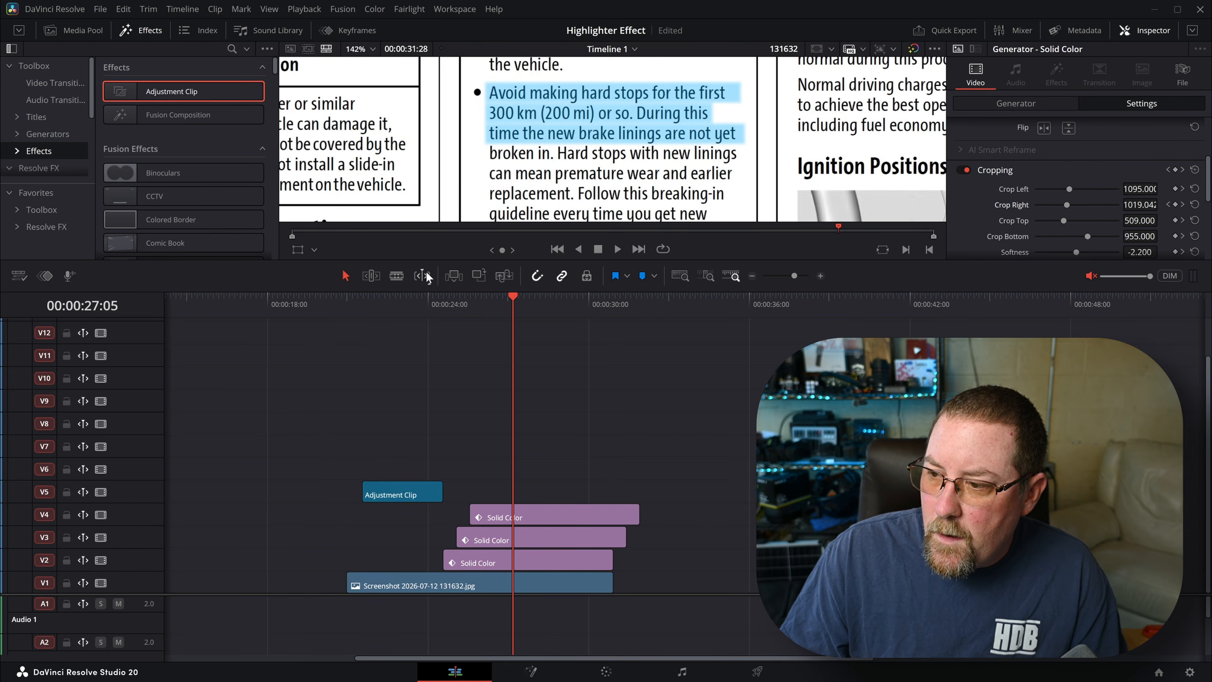
pyautogui.moveTo(429, 258); pyautogui.dragTo(432, 408)
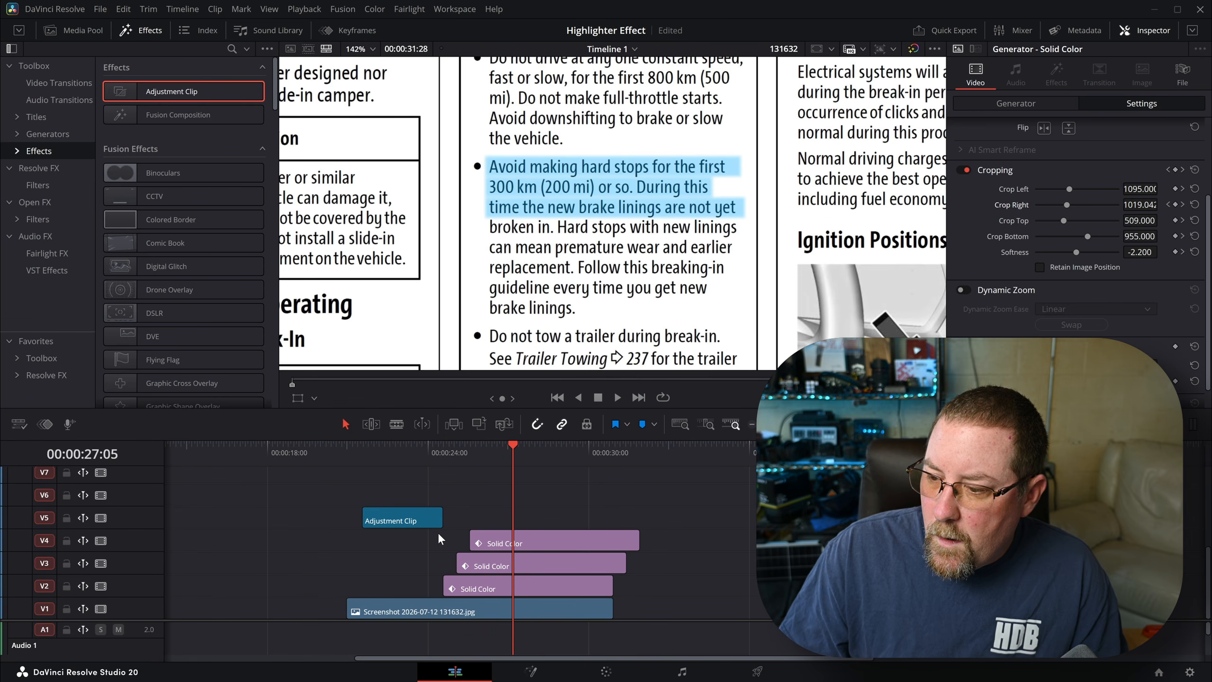
# Extend the Adjustment Clip over the whole screenshot clip, and trim the V3 and V4 highlights to end with the screenshot
pyautogui.moveTo(381, 521); pyautogui.dragTo(613, 517)
pyautogui.moveTo(633, 558); pyautogui.dragTo(613, 542)
pyautogui.click(631, 543)
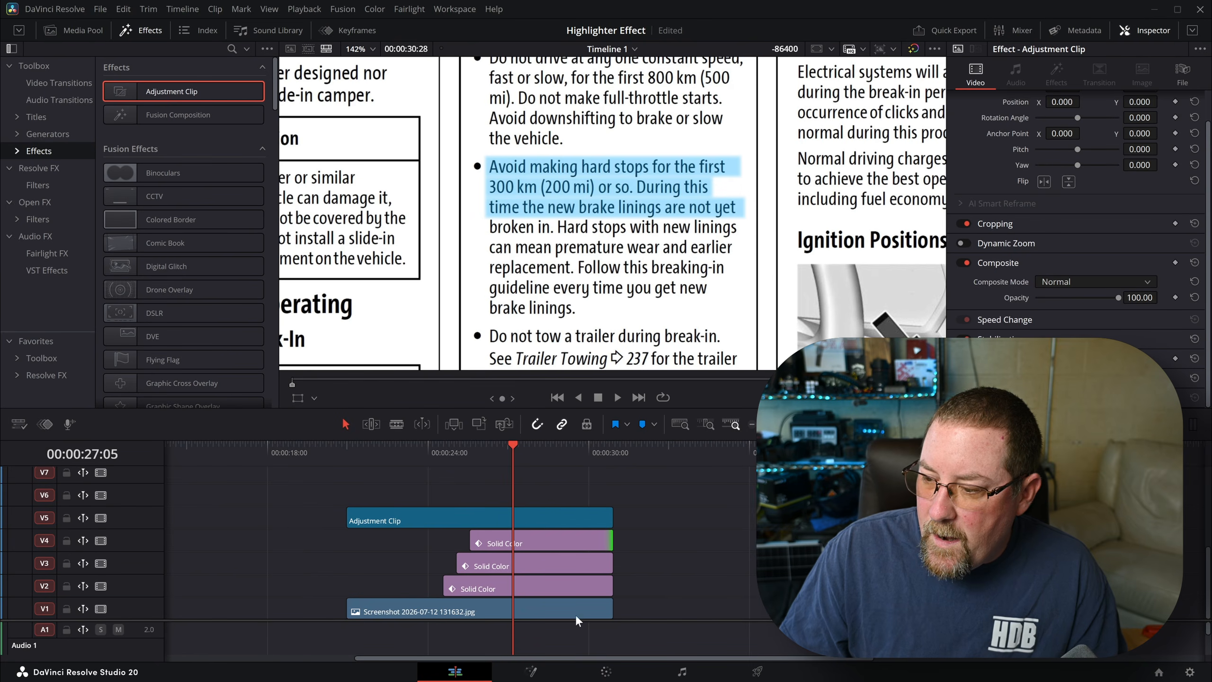
# Find the Resolve FX Transform filter by searching for "transform", and apply it to the Adjustment Clip
pyautogui.click(347, 446)
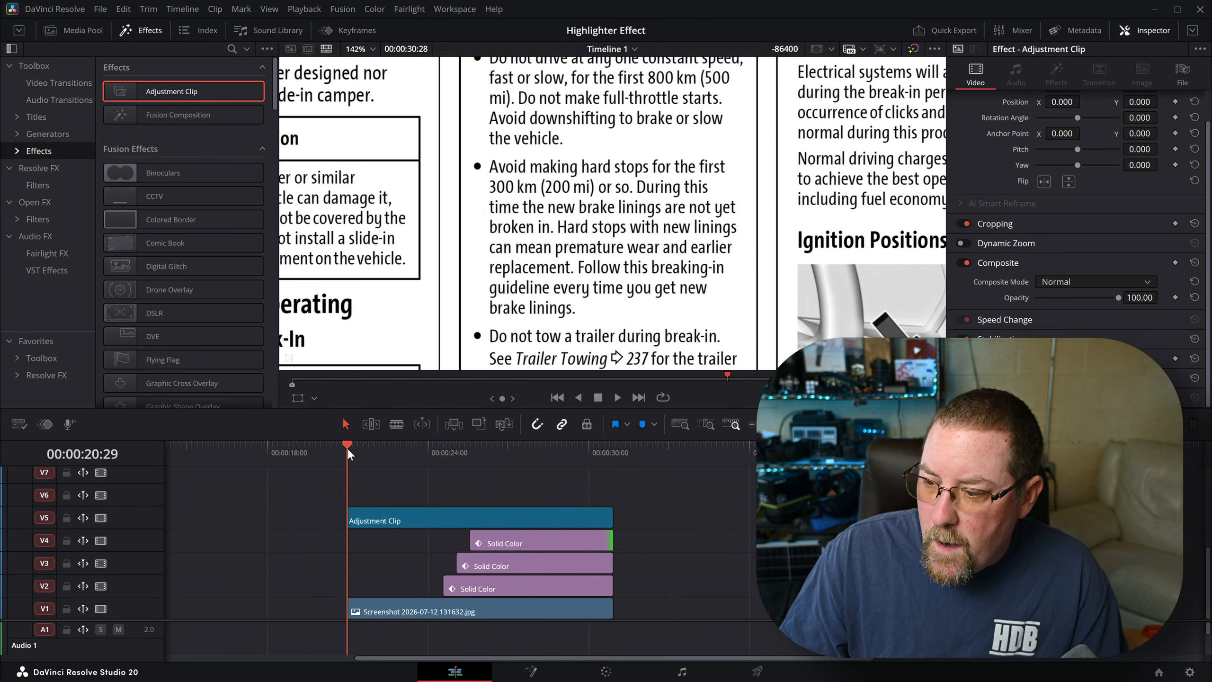
pyautogui.click(396, 518)
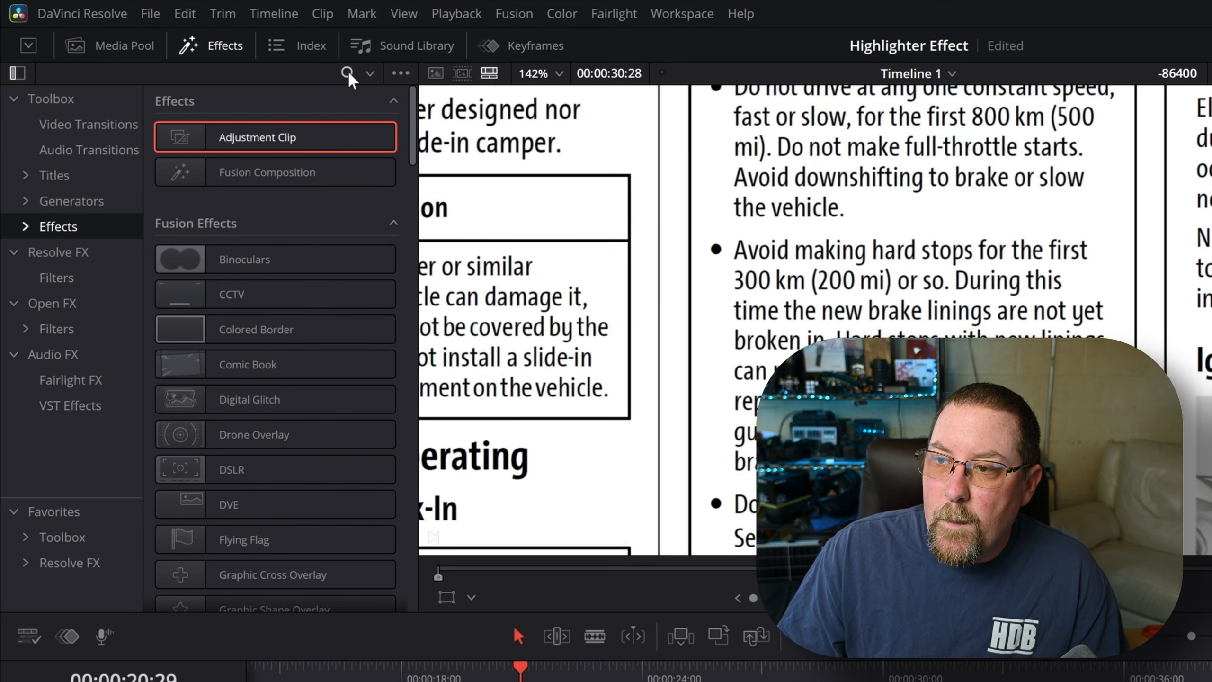
pyautogui.click(232, 49)
pyautogui.write('transform')
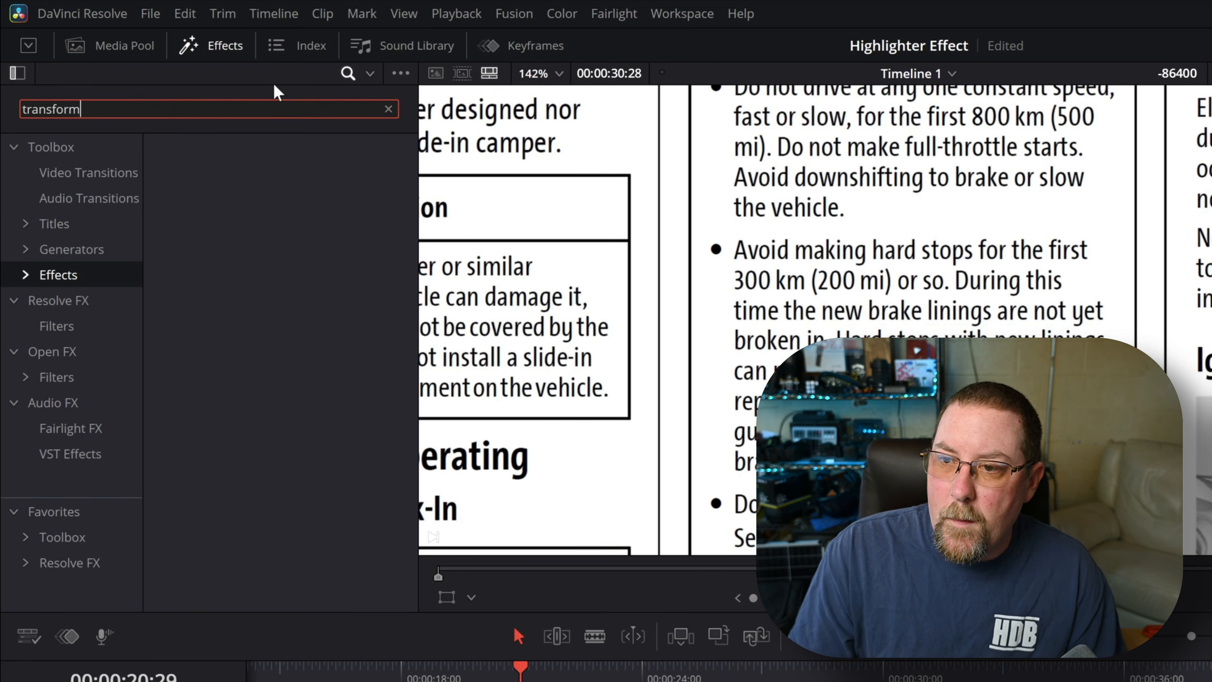
pyautogui.click(56, 330)
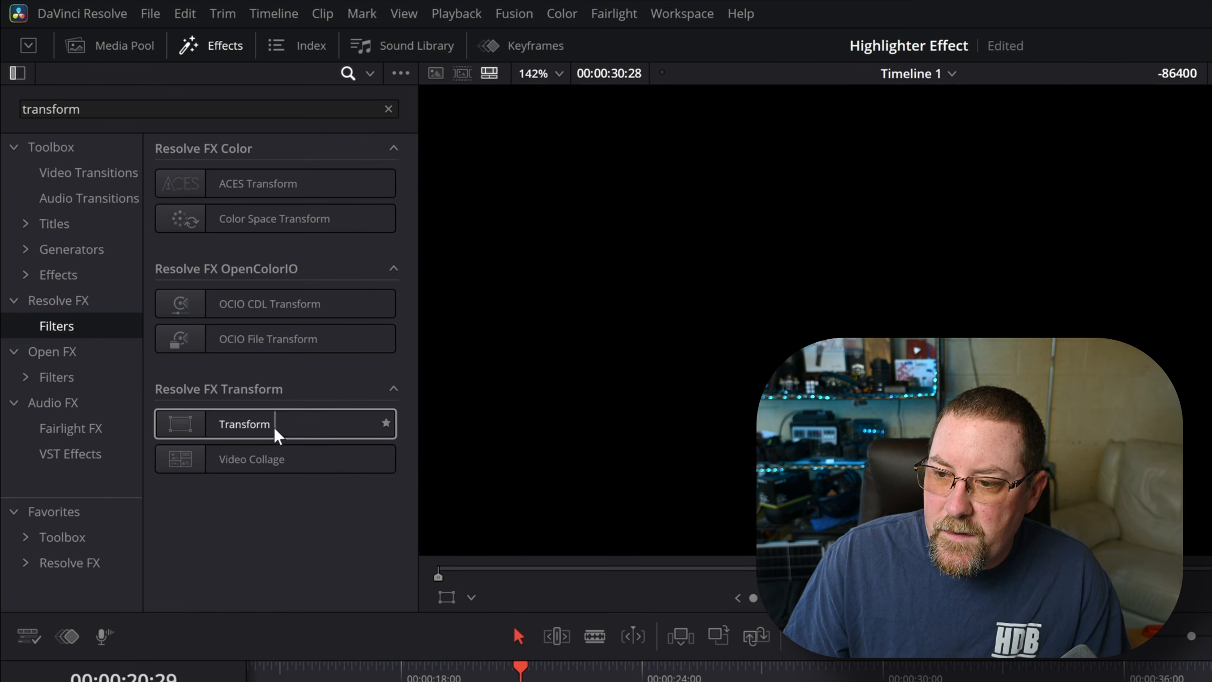
pyautogui.moveTo(273, 424); pyautogui.dragTo(291, 466)
pyautogui.moveTo(250, 402); pyautogui.dragTo(491, 666)
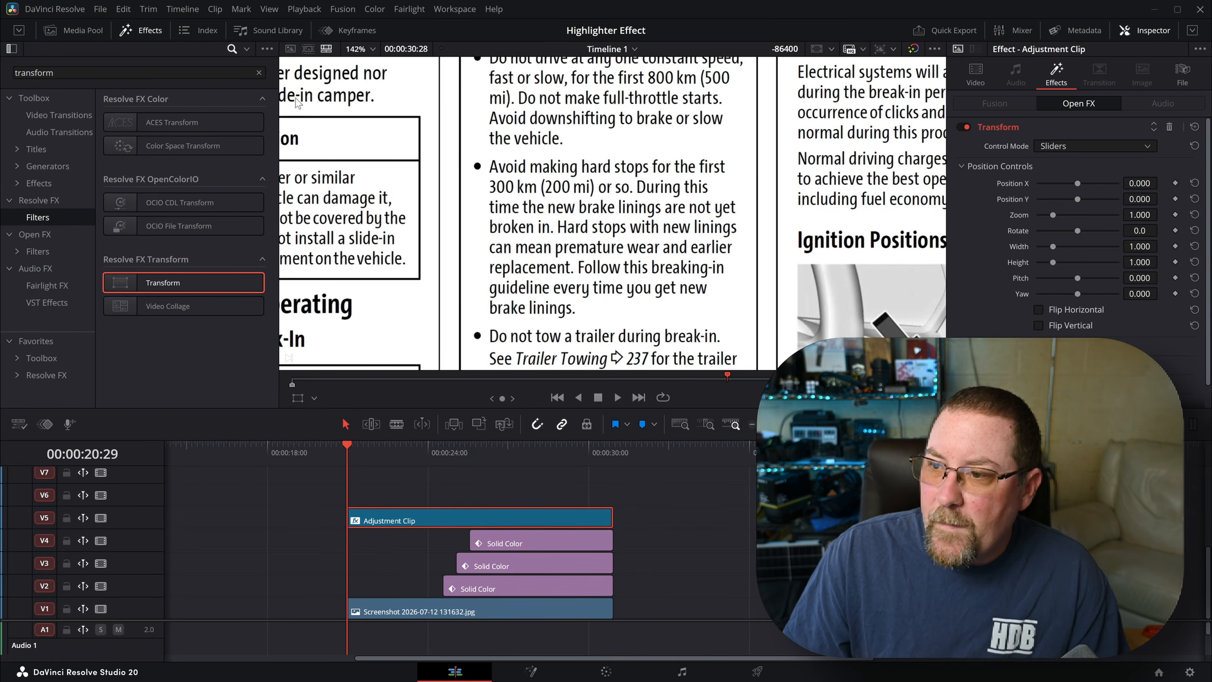
pyautogui.click(233, 49)
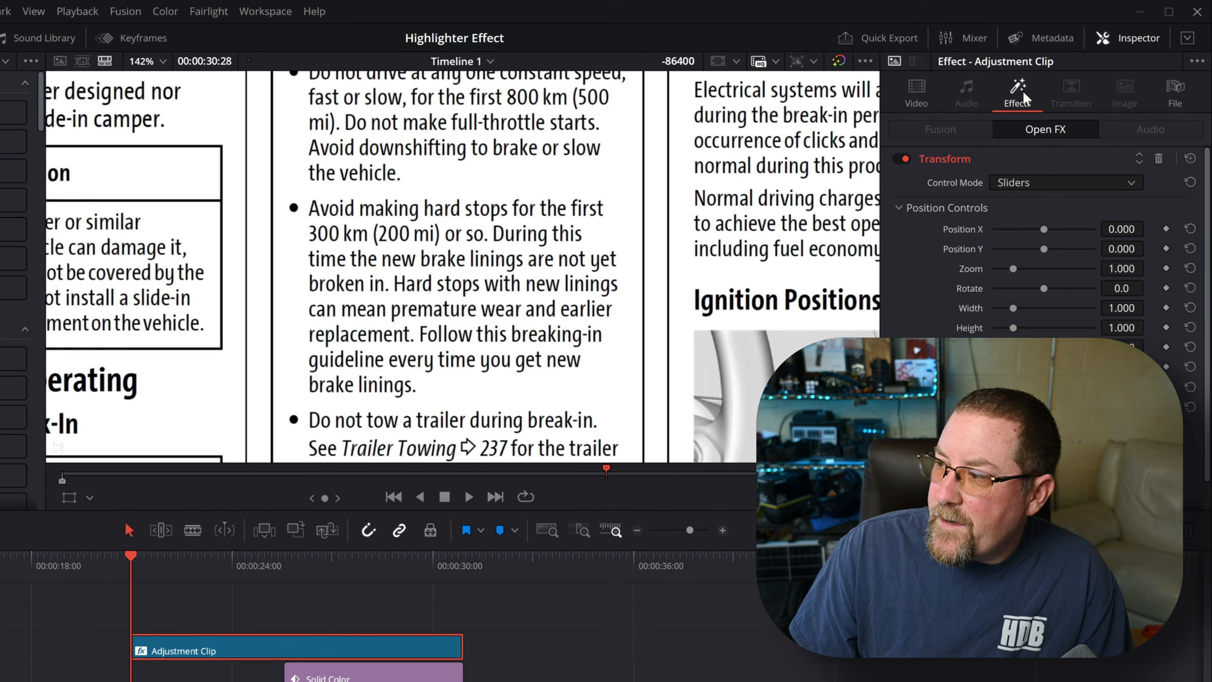
# Set the Transform effect's Control Mode to Interactive - Canvas, and turn on the Open FX Overlay in the viewer
pyautogui.click(1050, 185)
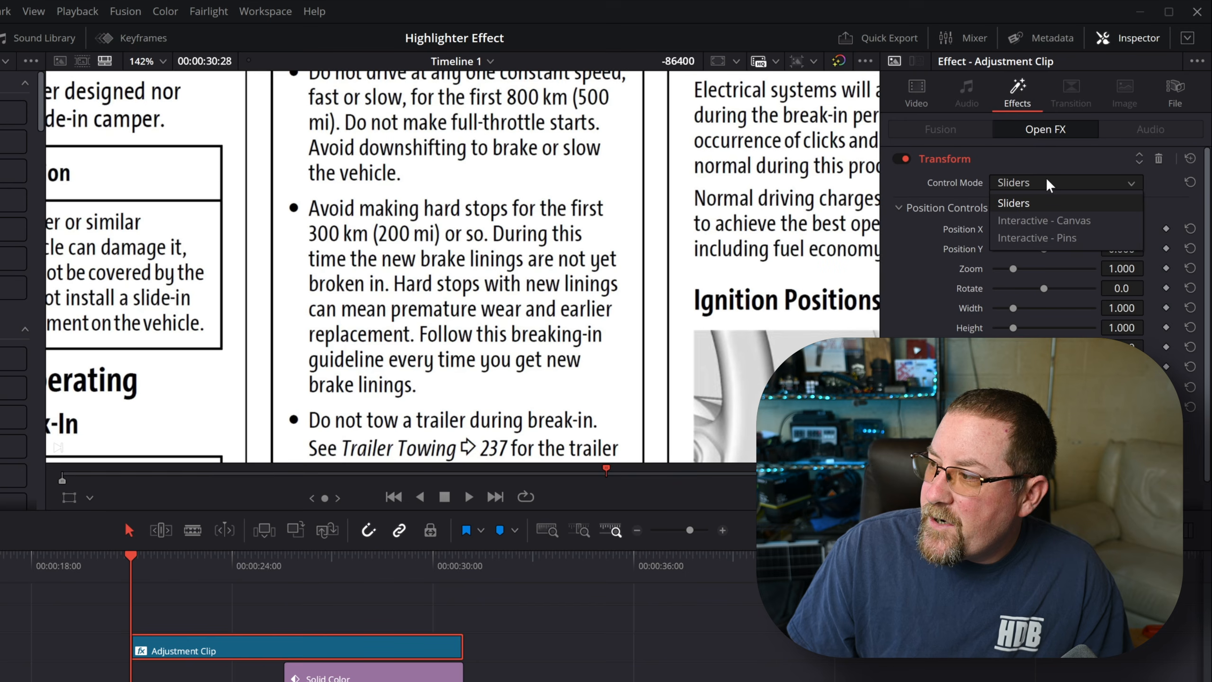
pyautogui.click(1047, 221)
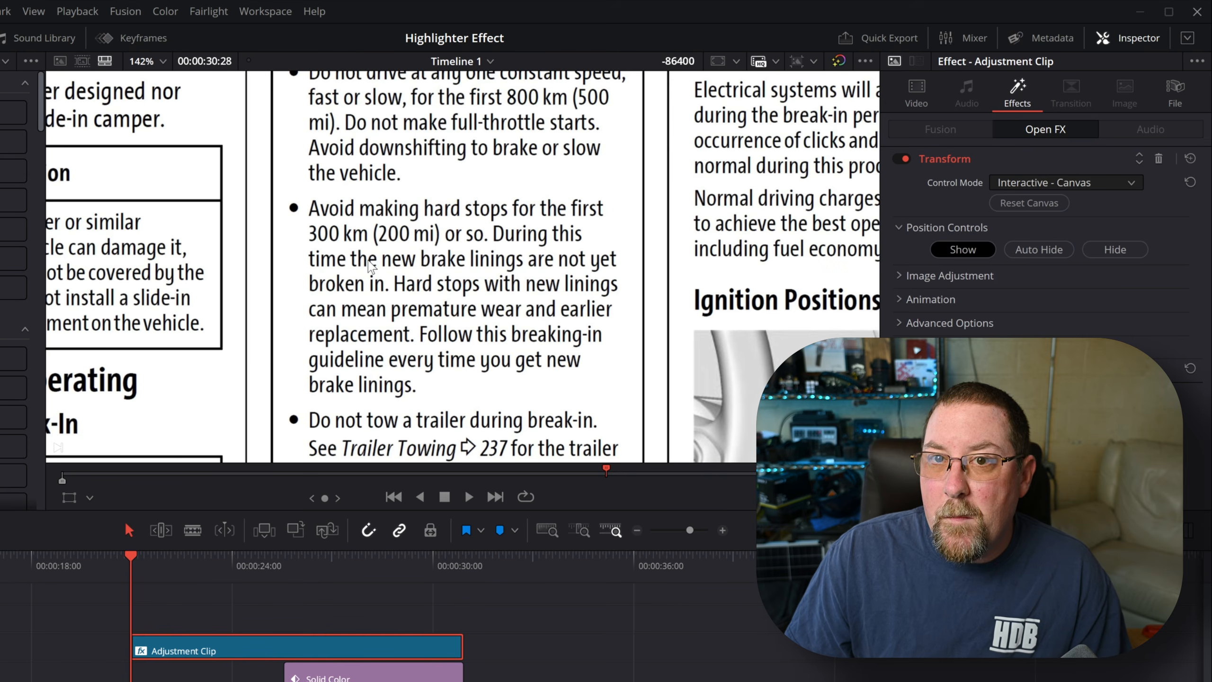
pyautogui.click(89, 498)
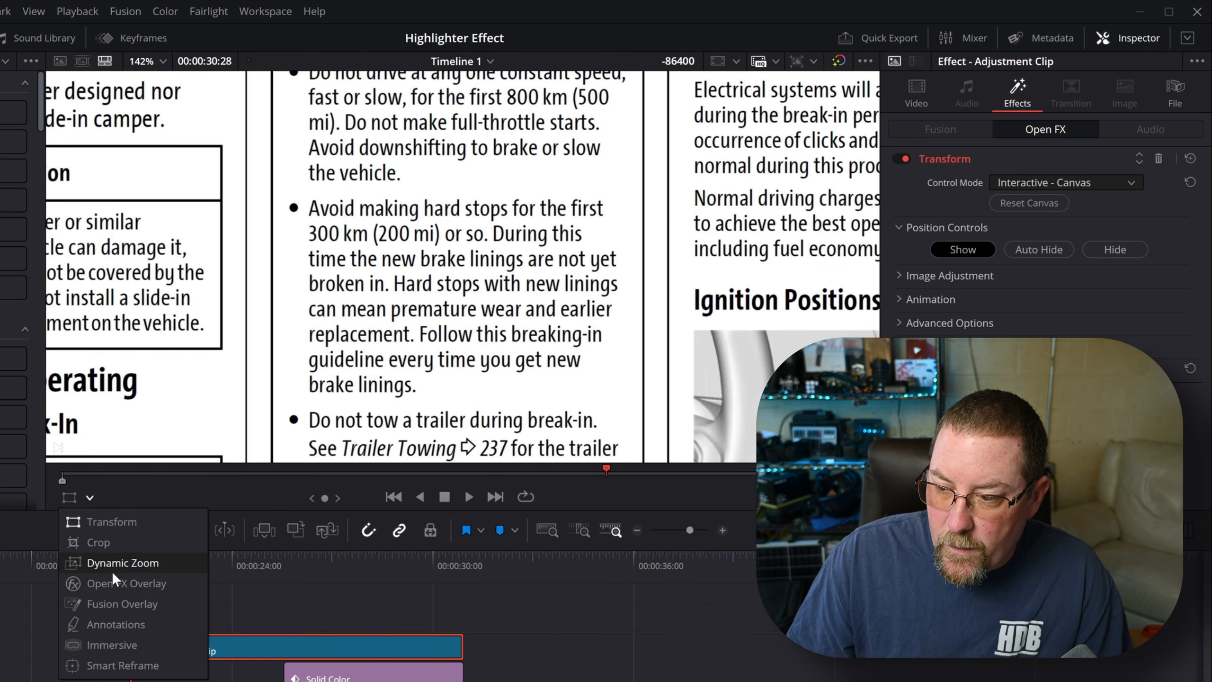
pyautogui.click(143, 584)
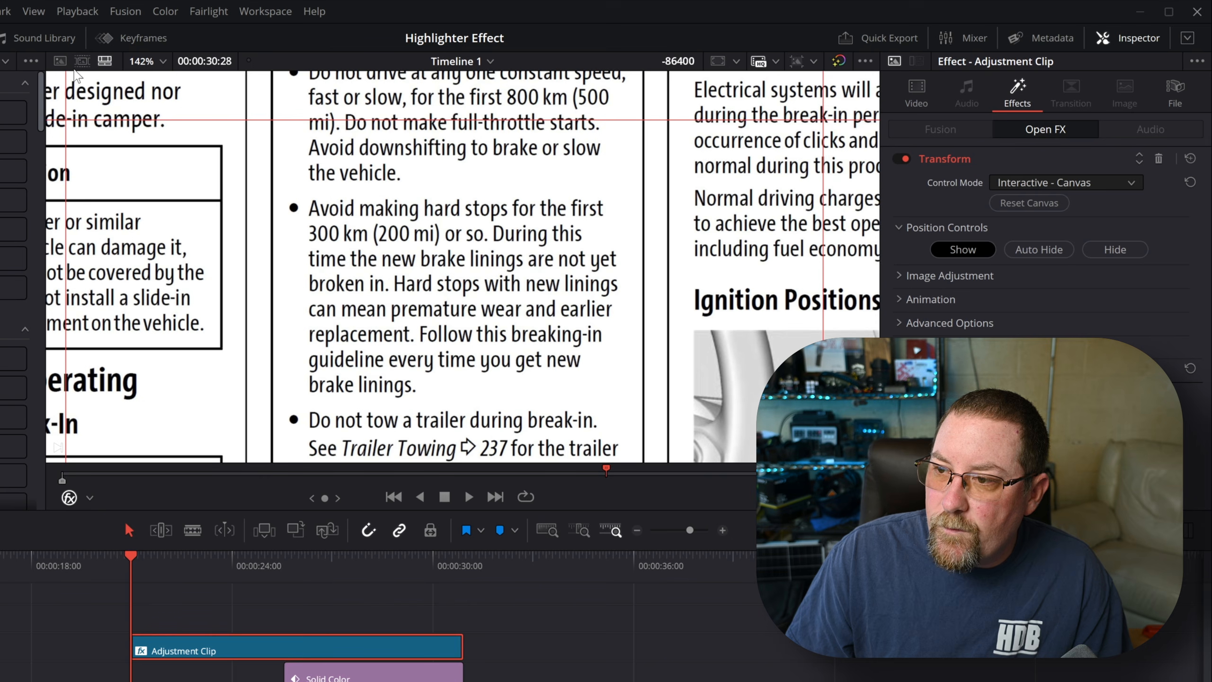
# Pull the canvas corners outward, the left side more than the right, to tilt the page in perspective, and save the project
pyautogui.scroll(-5, 277, 238)
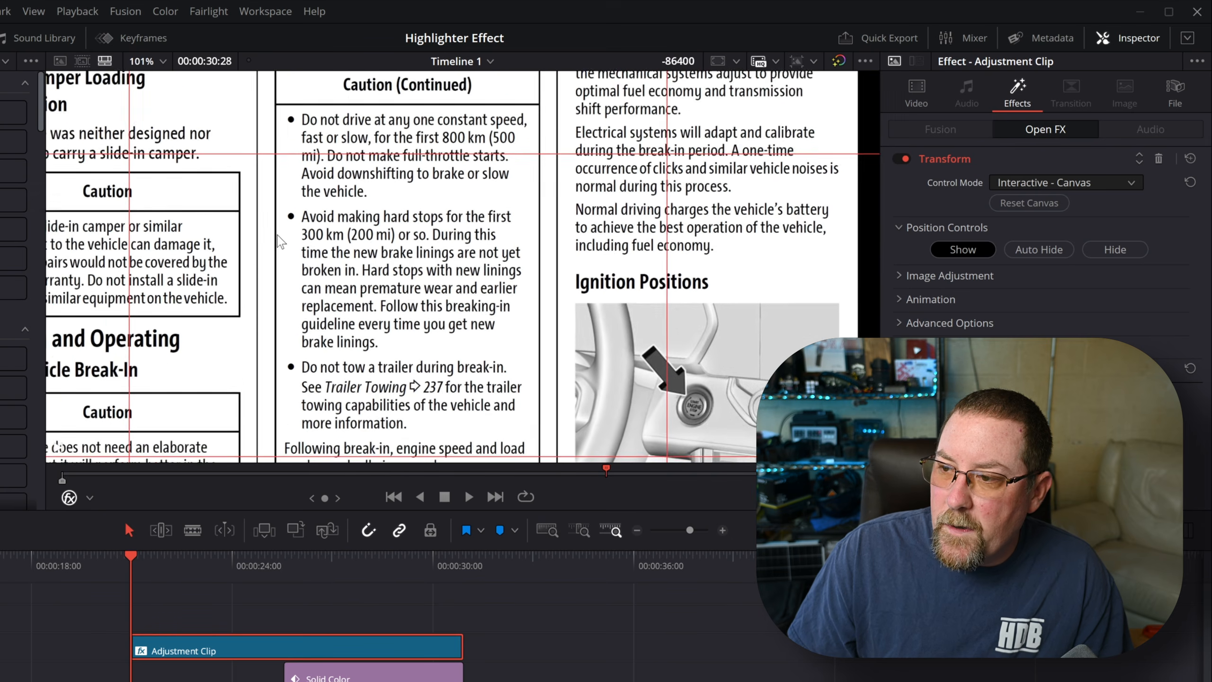
pyautogui.scroll(-3, 268, 228)
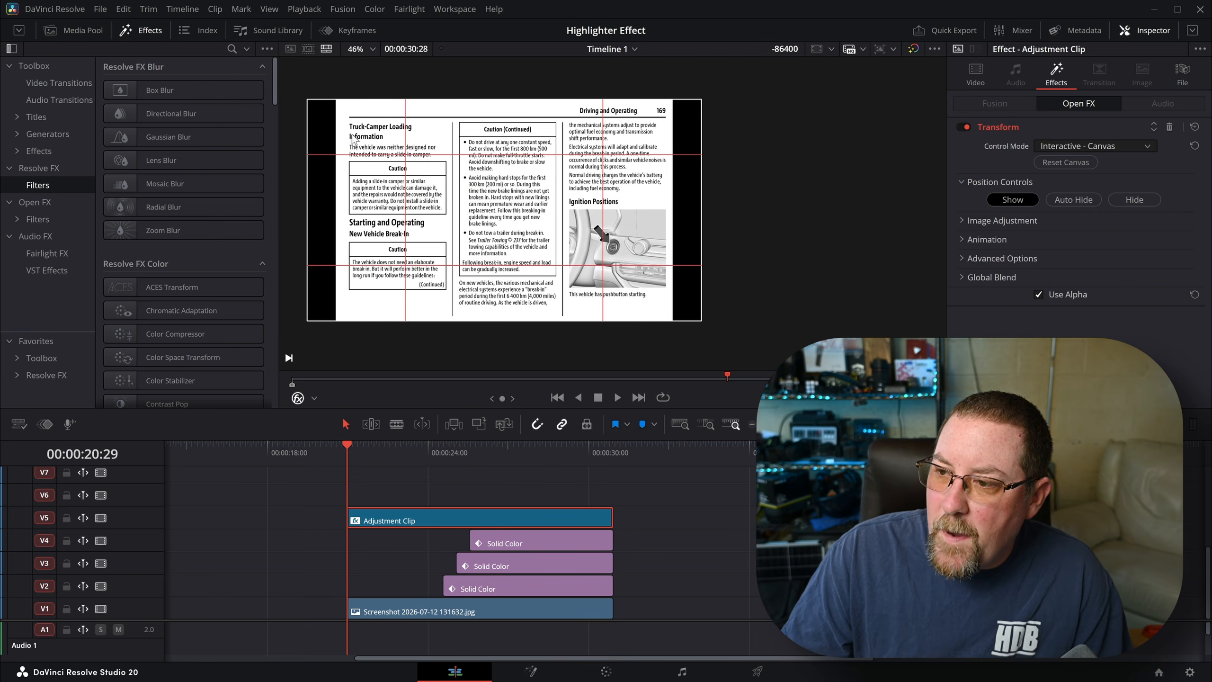
pyautogui.moveTo(353, 138); pyautogui.dragTo(342, 150)
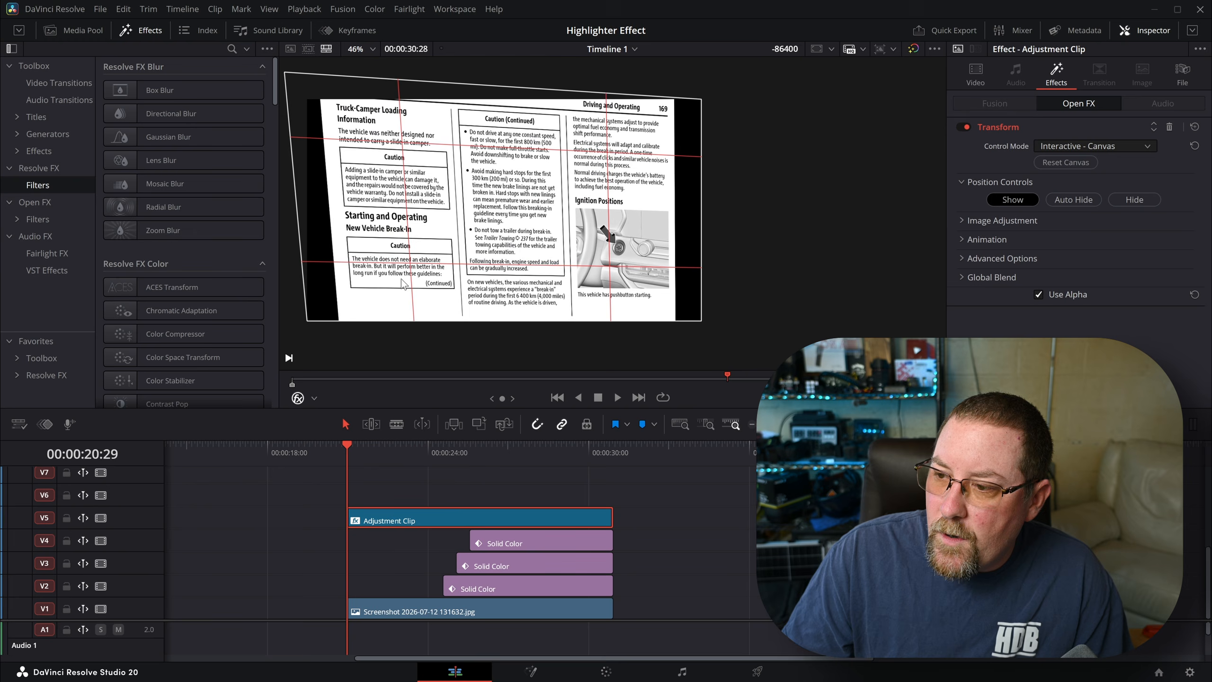
pyautogui.moveTo(361, 351); pyautogui.dragTo(403, 173)
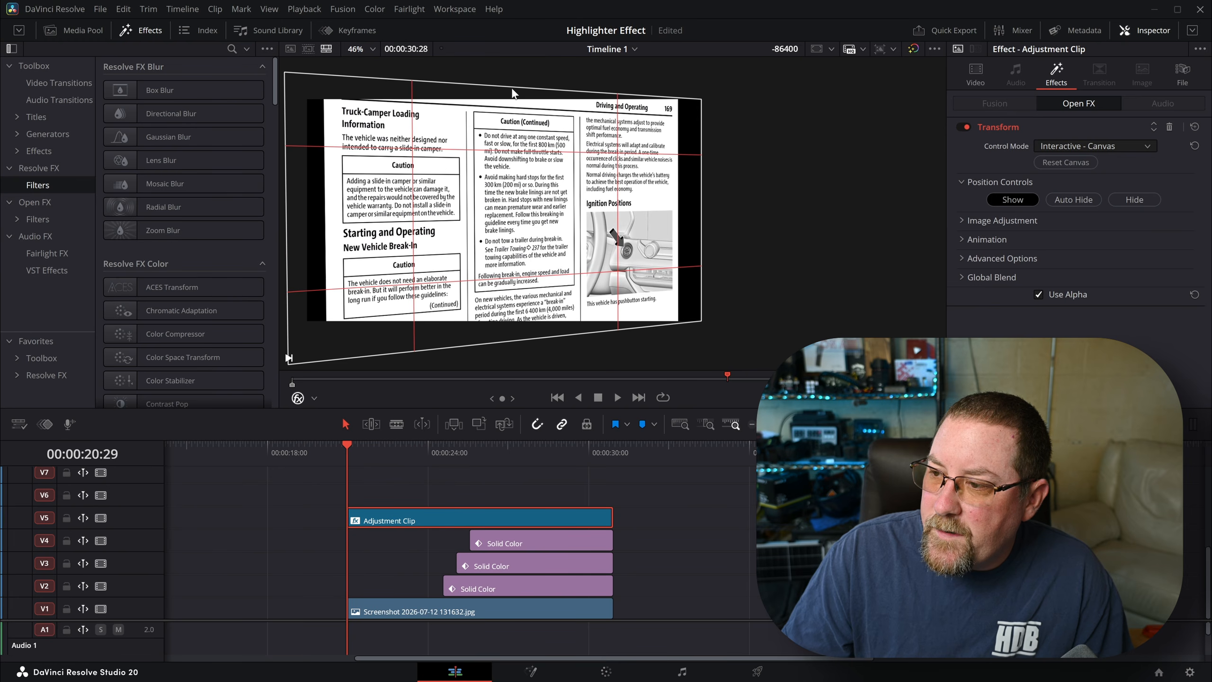
pyautogui.moveTo(511, 216); pyautogui.dragTo(519, 190)
pyautogui.hotkey('ctrl', 'z')
pyautogui.hotkey('ctrl', 'z')
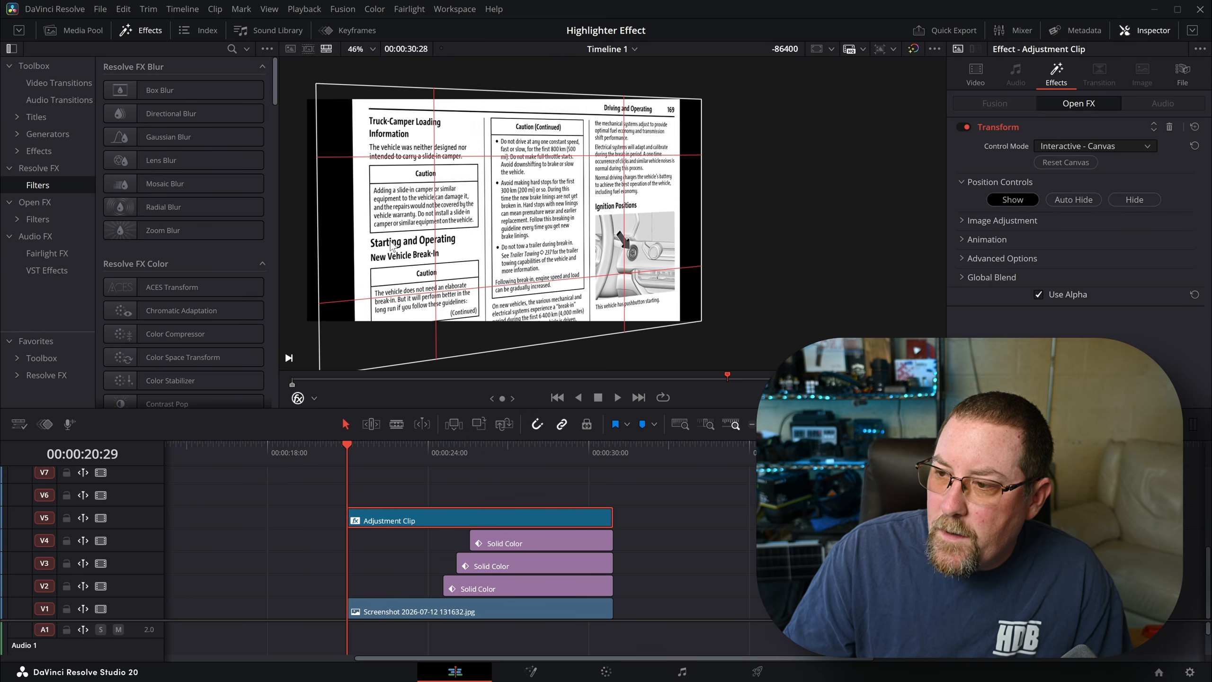
pyautogui.moveTo(534, 182); pyautogui.dragTo(620, 158)
pyautogui.moveTo(429, 220); pyautogui.dragTo(387, 274)
pyautogui.moveTo(348, 119); pyautogui.dragTo(489, 224)
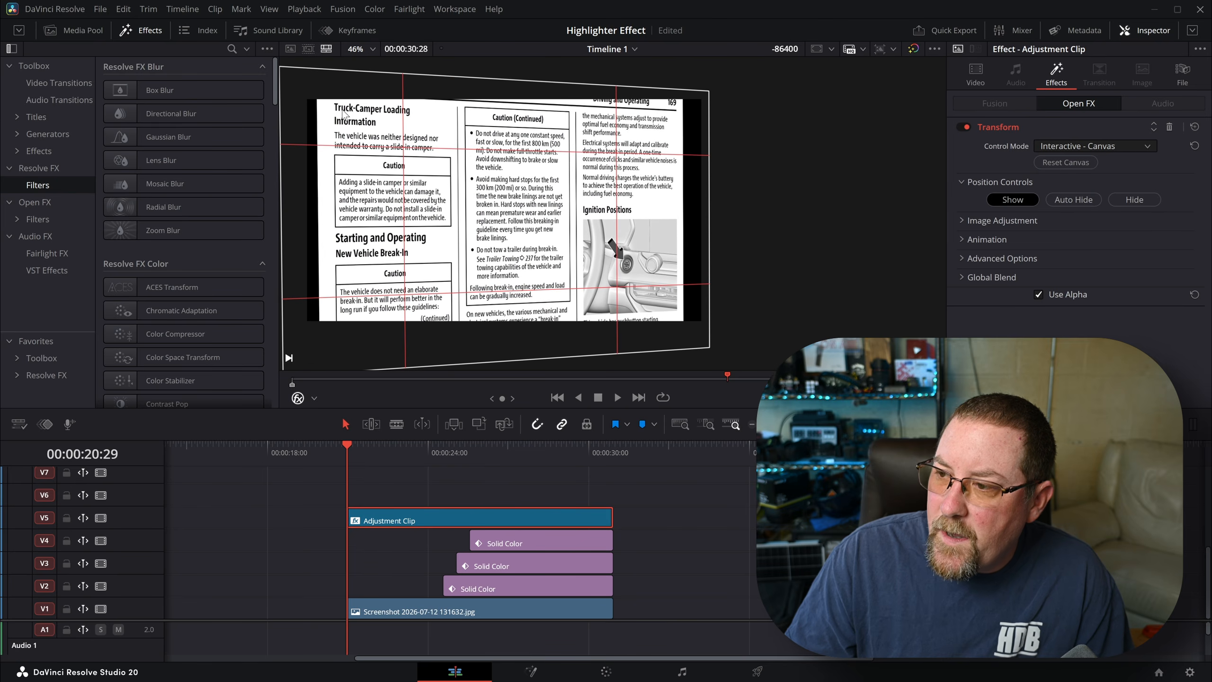
pyautogui.hotkey('ctrl', 's')
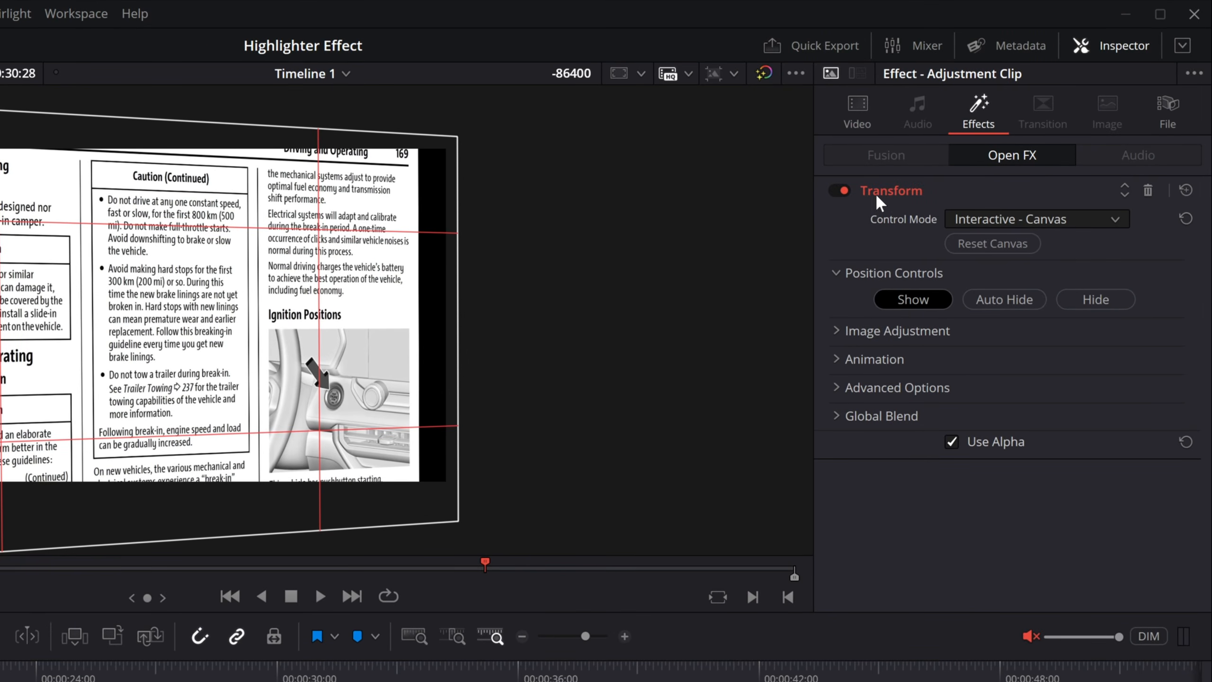
# Add a Canvas Keyframes keyframe at the Adjustment Clip's start, 00:00:20:29, and save the project
pyautogui.click(836, 359)
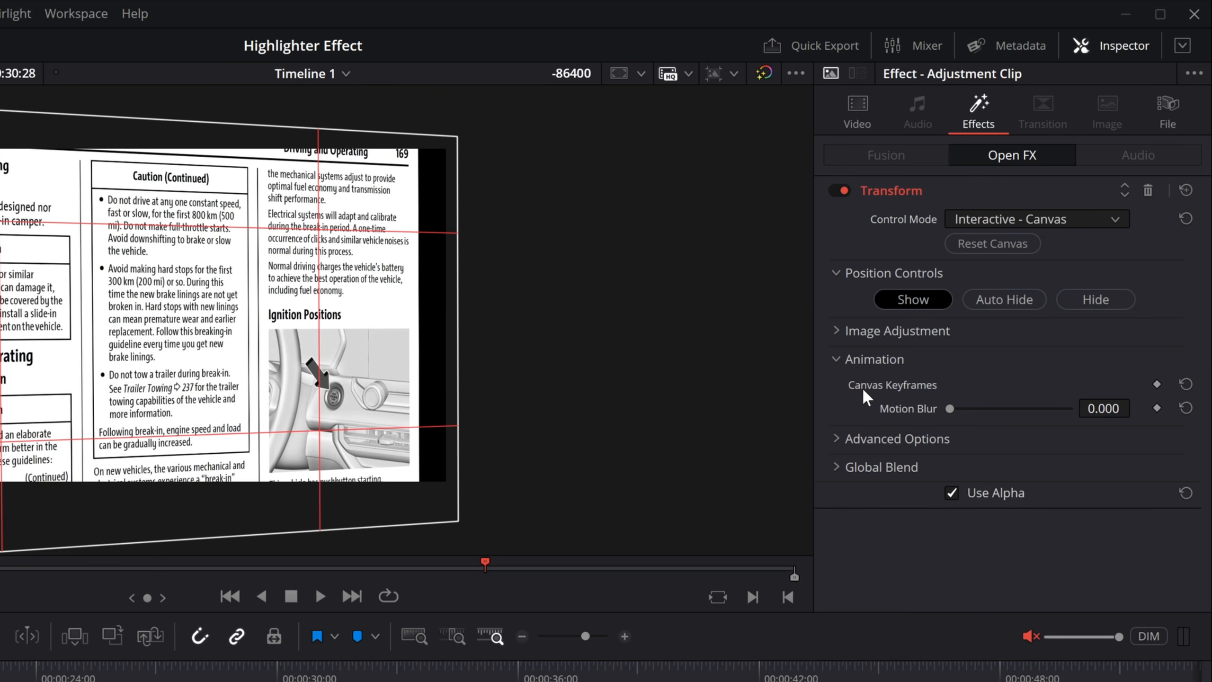
pyautogui.click(1156, 384)
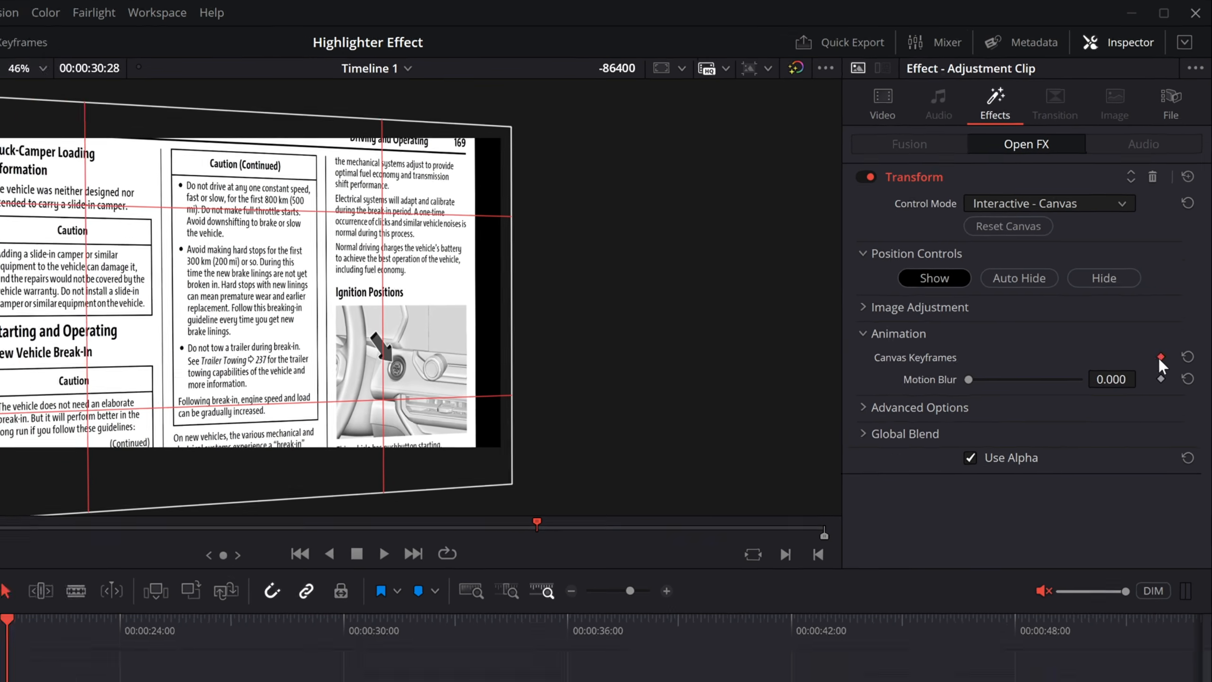
pyautogui.hotkey('ctrl', 's')
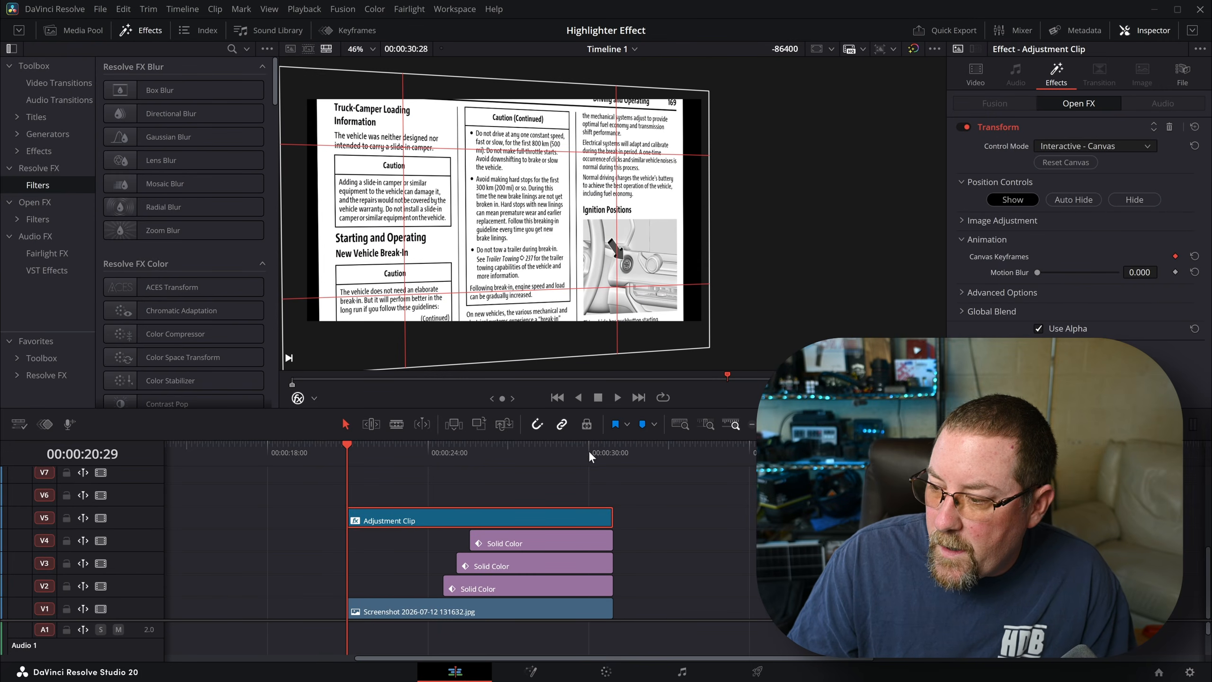
# At the Adjustment Clip's last frame, 00:00:30:27, reshape the canvas with a taller right side to tilt the page the opposite way
pyautogui.click(611, 452)
pyautogui.press('Left')
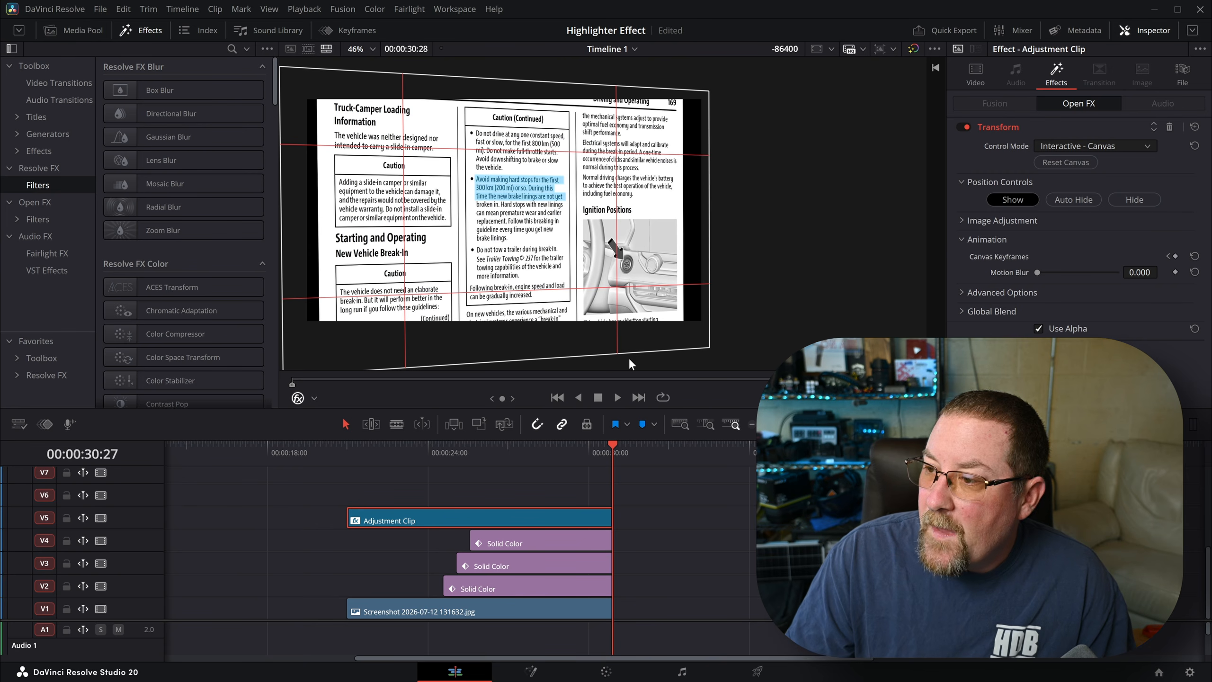
pyautogui.moveTo(658, 117); pyautogui.dragTo(492, 179)
pyautogui.moveTo(594, 83); pyautogui.dragTo(701, 354)
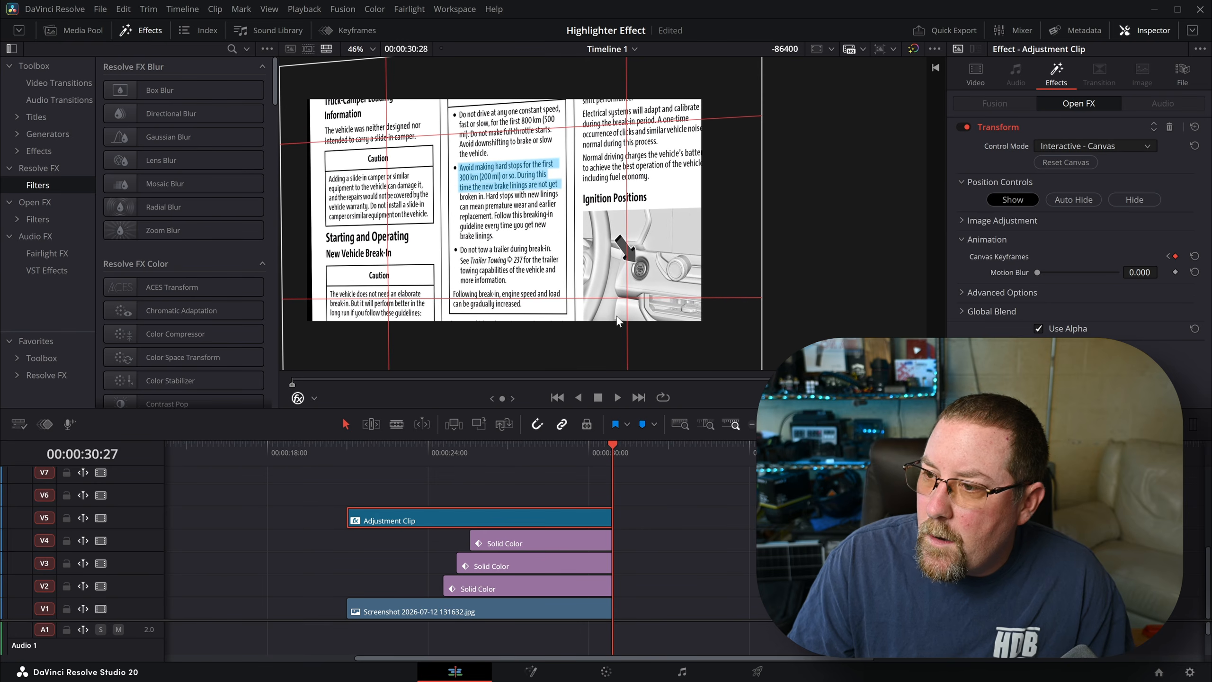
pyautogui.moveTo(281, 65); pyautogui.dragTo(286, 74)
pyautogui.moveTo(332, 319); pyautogui.dragTo(339, 351)
# Hide the canvas overlay, fit the picture to the viewer, and play back the perspective move with the highlights
pyautogui.hotkey('shift', 'Left')
pyautogui.hotkey('shift', 'Left')
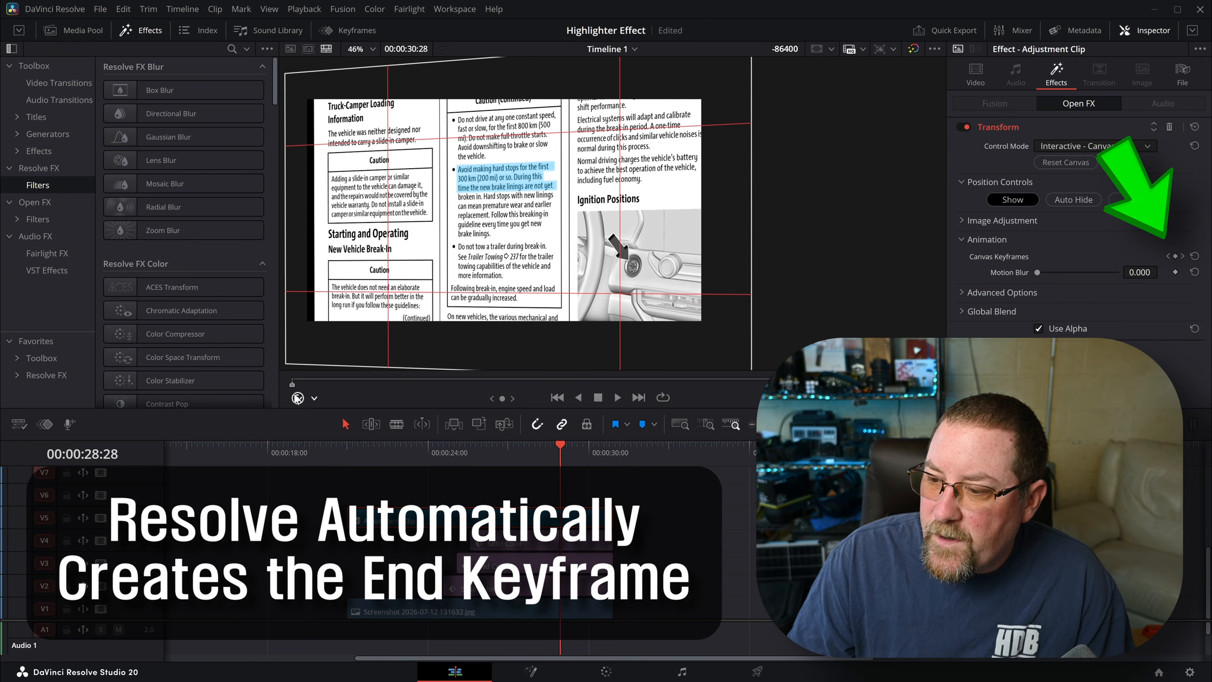
pyautogui.click(299, 398)
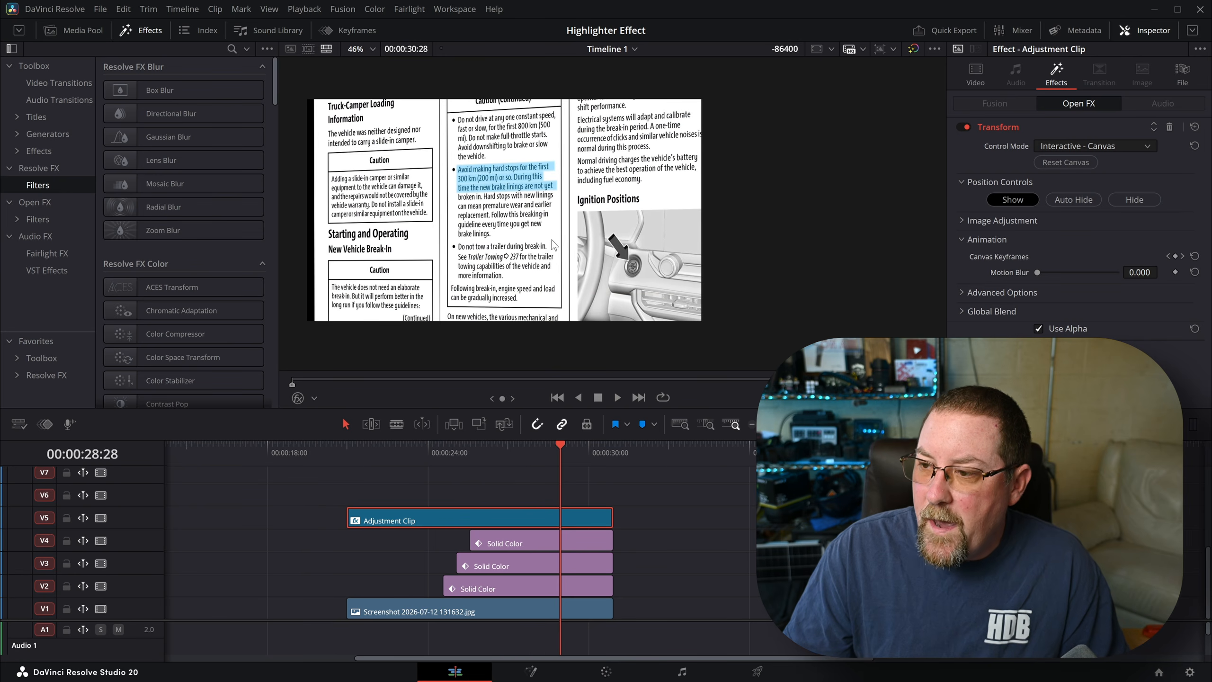
pyautogui.press('z')
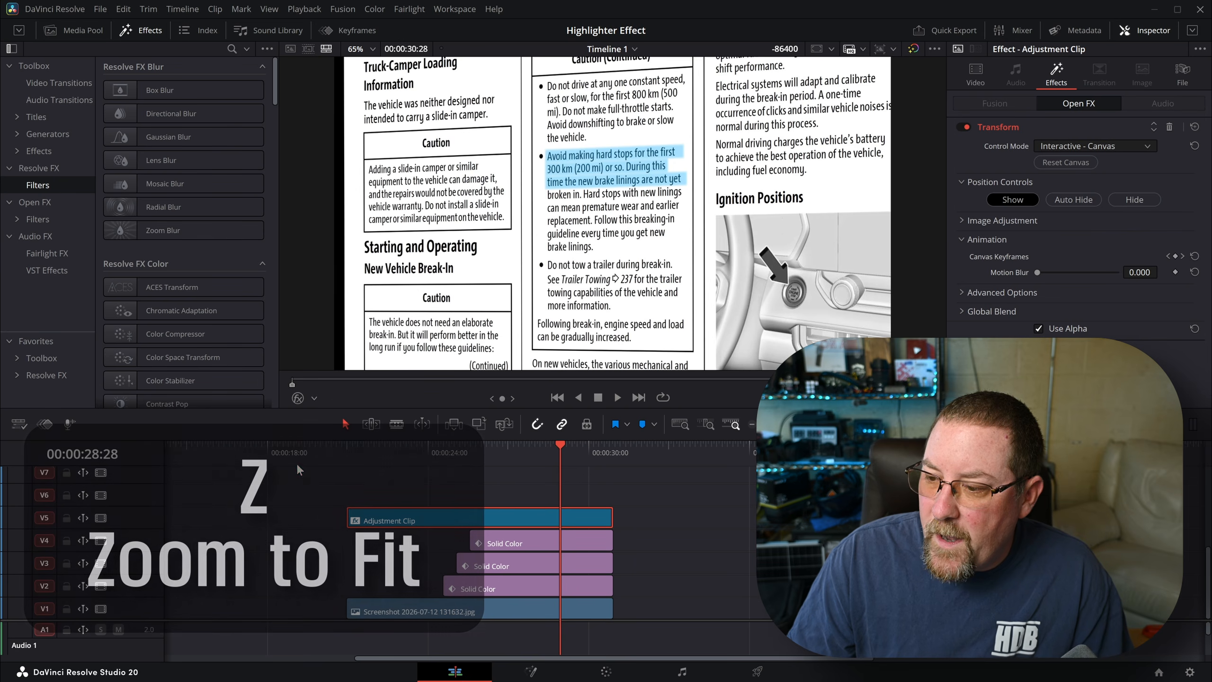
pyautogui.click(422, 454)
pyautogui.press('space')
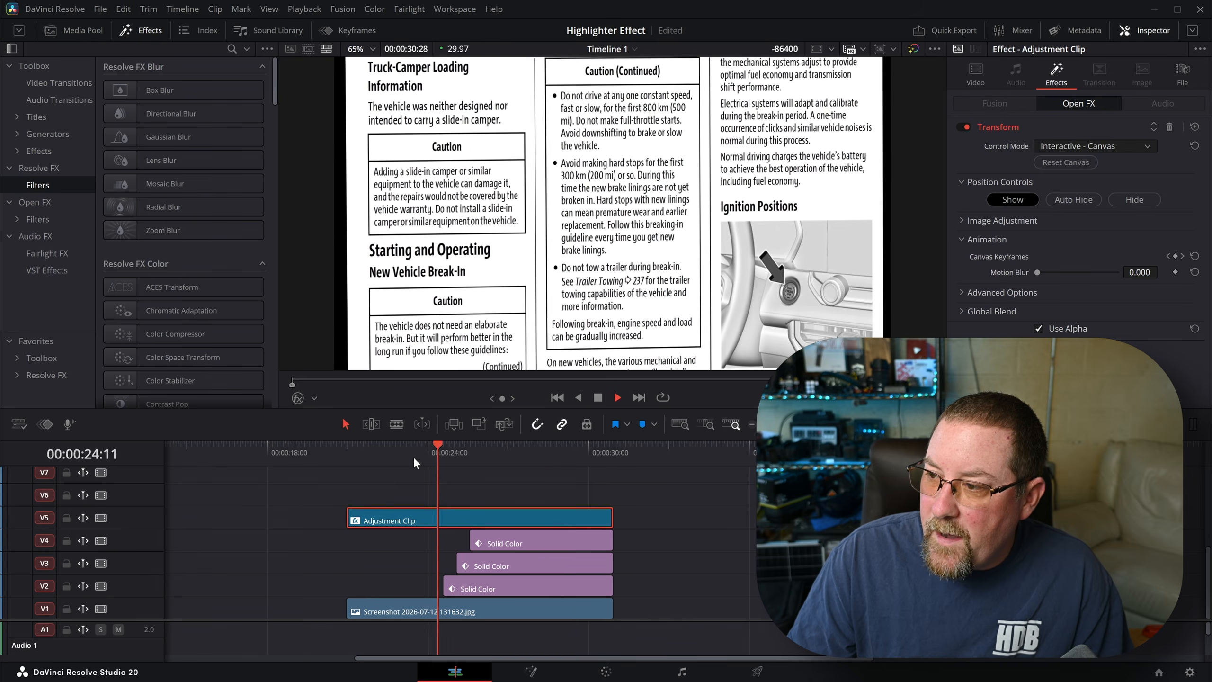